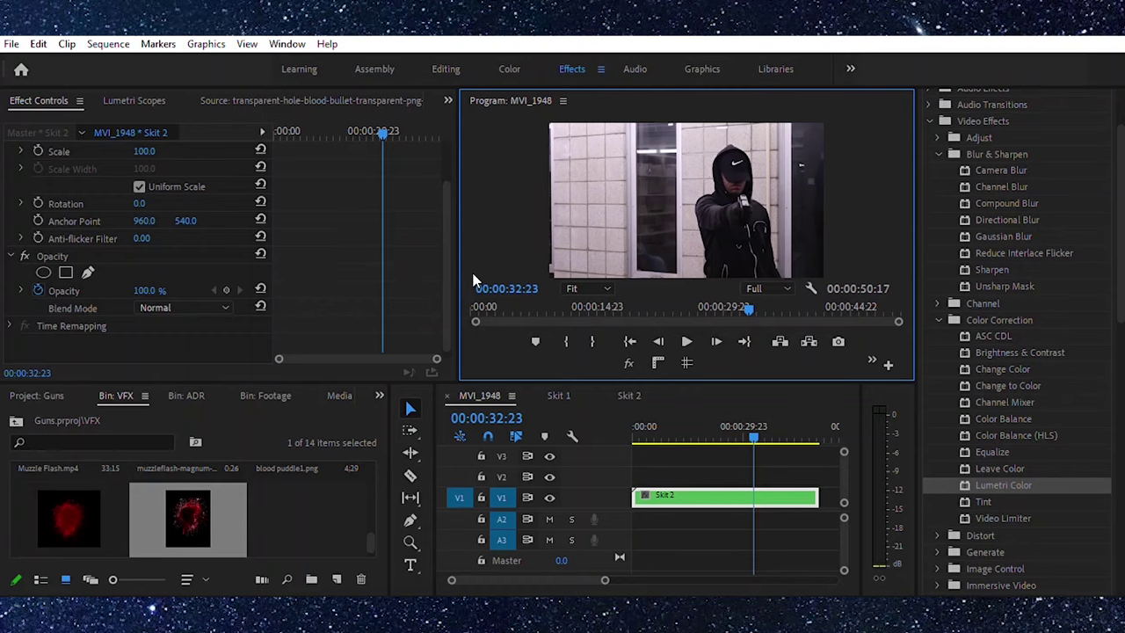
Apply the Lumetri Color effect to the Skit 2 clip on track V1
{"action": "scroll", "coordinate": [312, 528], "scroll_direction": "up", "scroll_amount": 5}
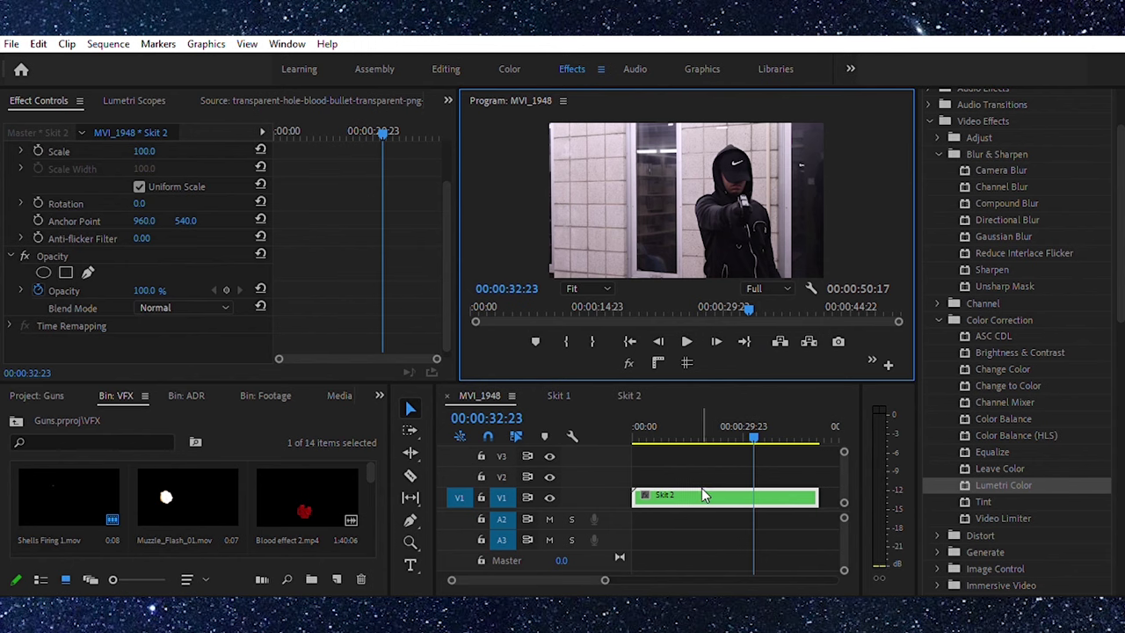
{"action": "left_click_drag", "start_coordinate": [1020, 483], "coordinate": [749, 495]}
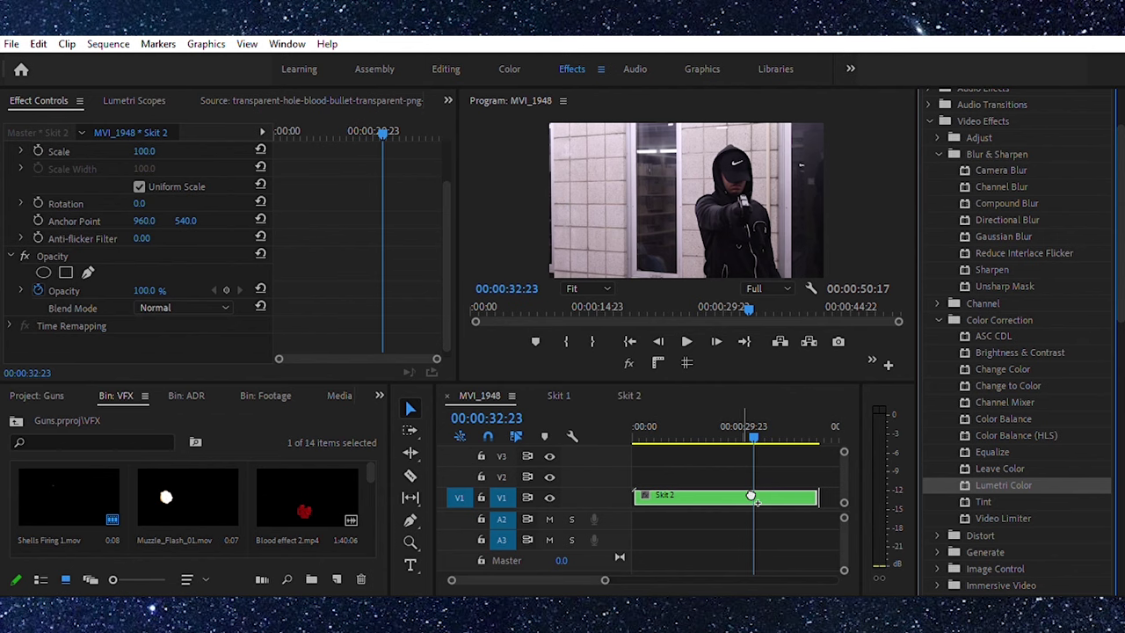
{"action": "scroll", "coordinate": [372, 238], "scroll_direction": "down", "scroll_amount": 3}
{"action": "scroll", "coordinate": [367, 239], "scroll_direction": "down", "scroll_amount": 2}
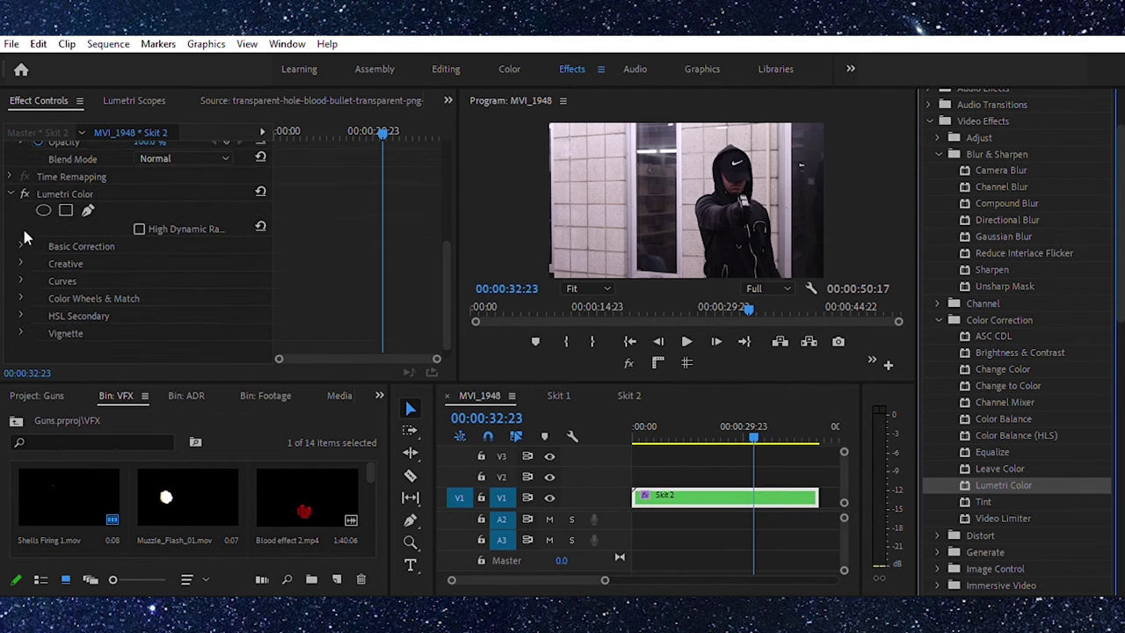
In the Lumetri Basic Correction, set Exposure to -2.0, Contrast to 38.0 and Shadows to about -34, and cool the Temperature
{"action": "left_click", "coordinate": [21, 243]}
{"action": "scroll", "coordinate": [356, 227], "scroll_direction": "down", "scroll_amount": 4}
{"action": "scroll", "coordinate": [357, 228], "scroll_direction": "down", "scroll_amount": 1}
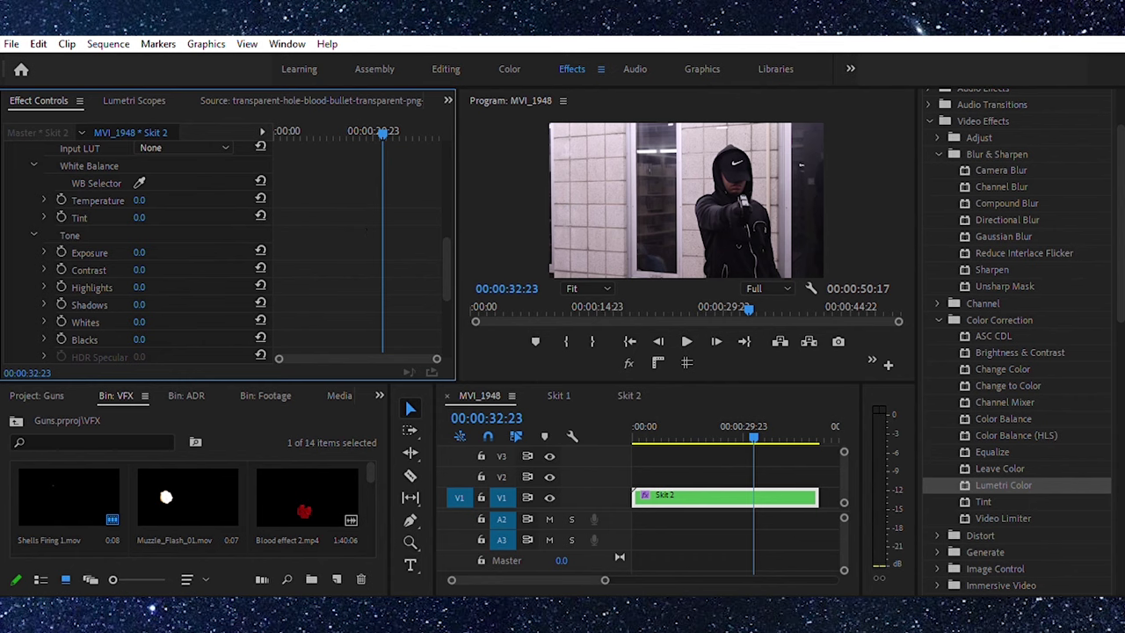
{"action": "left_click_drag", "start_coordinate": [140, 252], "coordinate": [181, 235]}
{"action": "scroll", "coordinate": [263, 245], "scroll_direction": "down", "scroll_amount": 1}
{"action": "scroll", "coordinate": [181, 236], "scroll_direction": "down", "scroll_amount": 1}
{"action": "left_click_drag", "start_coordinate": [144, 268], "coordinate": [111, 268]}
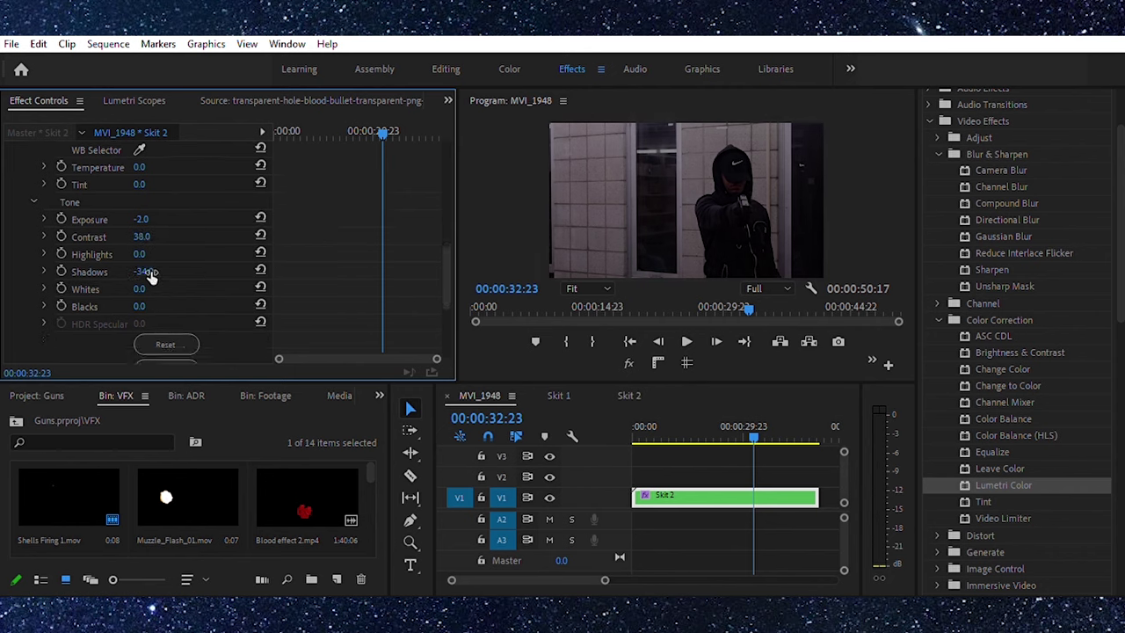
{"action": "scroll", "coordinate": [105, 266], "scroll_direction": "up", "scroll_amount": 6}
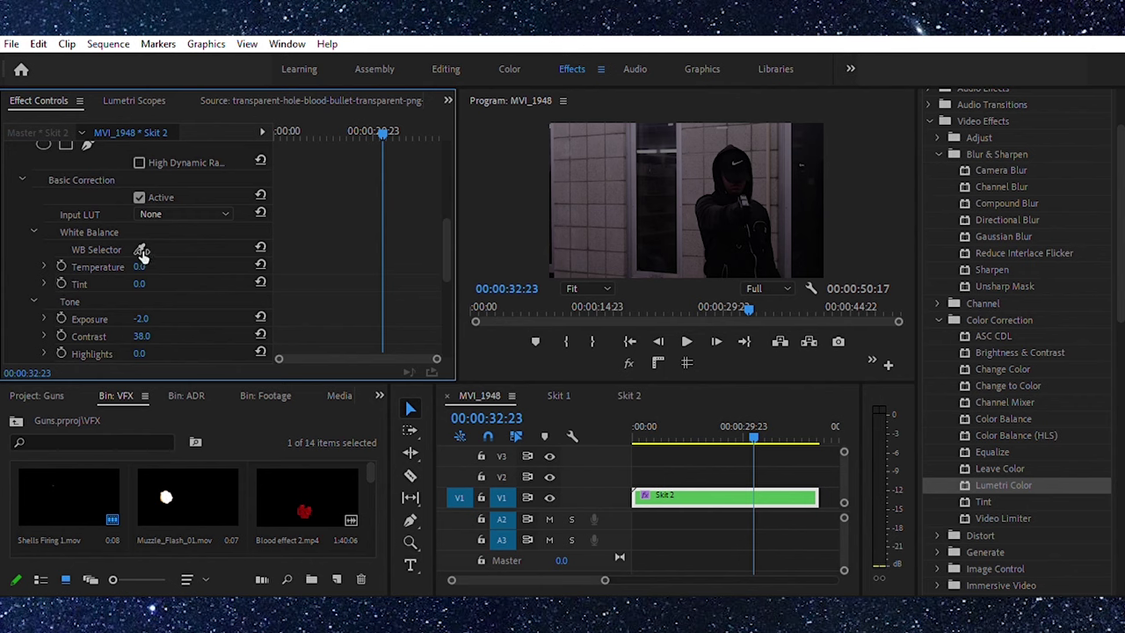
{"action": "left_click_drag", "start_coordinate": [139, 266], "coordinate": [124, 266]}
Shape the Lumetri RGB curves for a bluish night look by raising the blue midtones and lowering the red and green midtones
{"action": "scroll", "coordinate": [132, 264], "scroll_direction": "down", "scroll_amount": 5}
{"action": "left_click", "coordinate": [26, 280]}
{"action": "scroll", "coordinate": [195, 272], "scroll_direction": "down", "scroll_amount": 4}
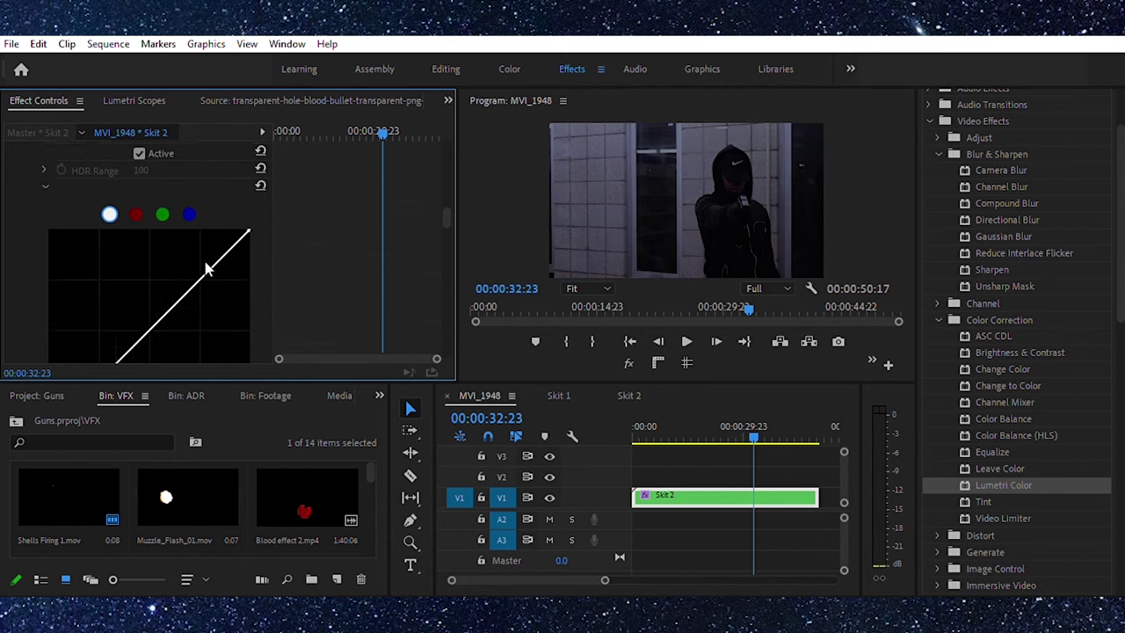
{"action": "scroll", "coordinate": [207, 268], "scroll_direction": "down", "scroll_amount": 1}
{"action": "left_click", "coordinate": [188, 192]}
{"action": "scroll", "coordinate": [210, 195], "scroll_direction": "down", "scroll_amount": 2}
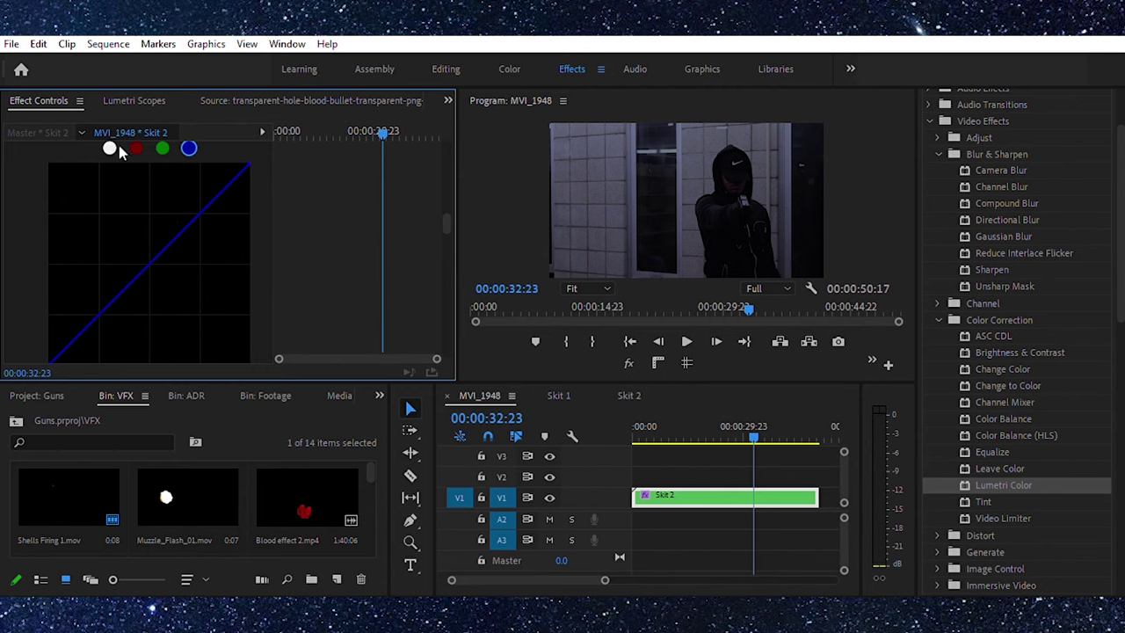
{"action": "left_click", "coordinate": [160, 244]}
{"action": "left_click", "coordinate": [162, 148]}
{"action": "left_click", "coordinate": [161, 252]}
{"action": "left_click_drag", "start_coordinate": [168, 245], "coordinate": [168, 248]}
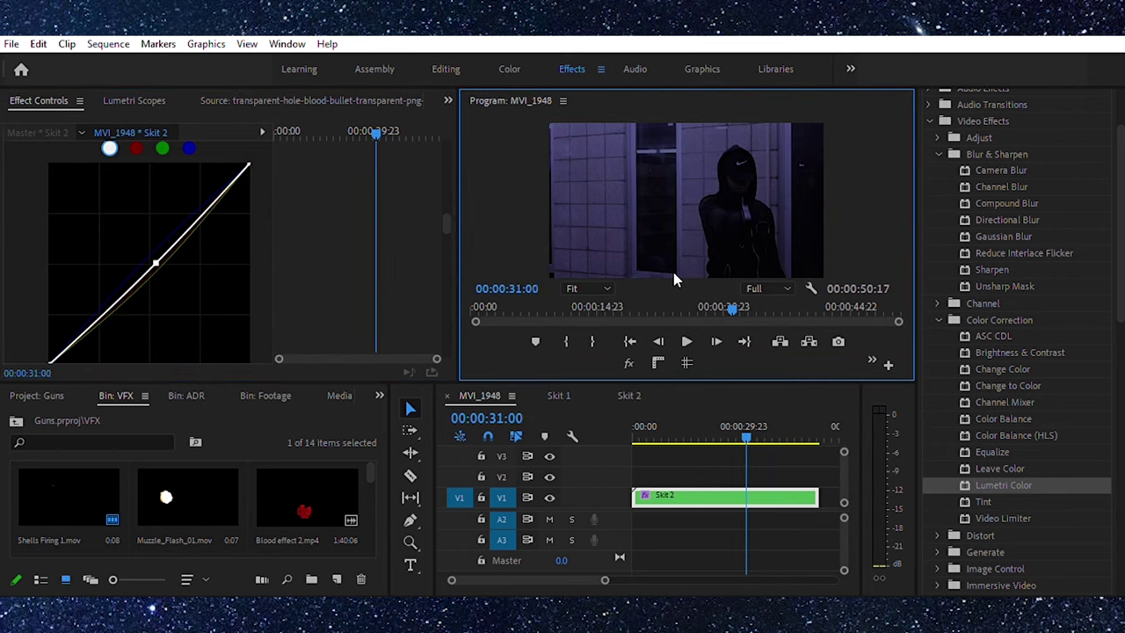
Step through the graded footage frame by frame to the gunshot moment at 00:00:33:02
{"action": "key", "text": "Right"}
{"action": "key", "text": "Right"}
{"action": "key", "text": "Right"}
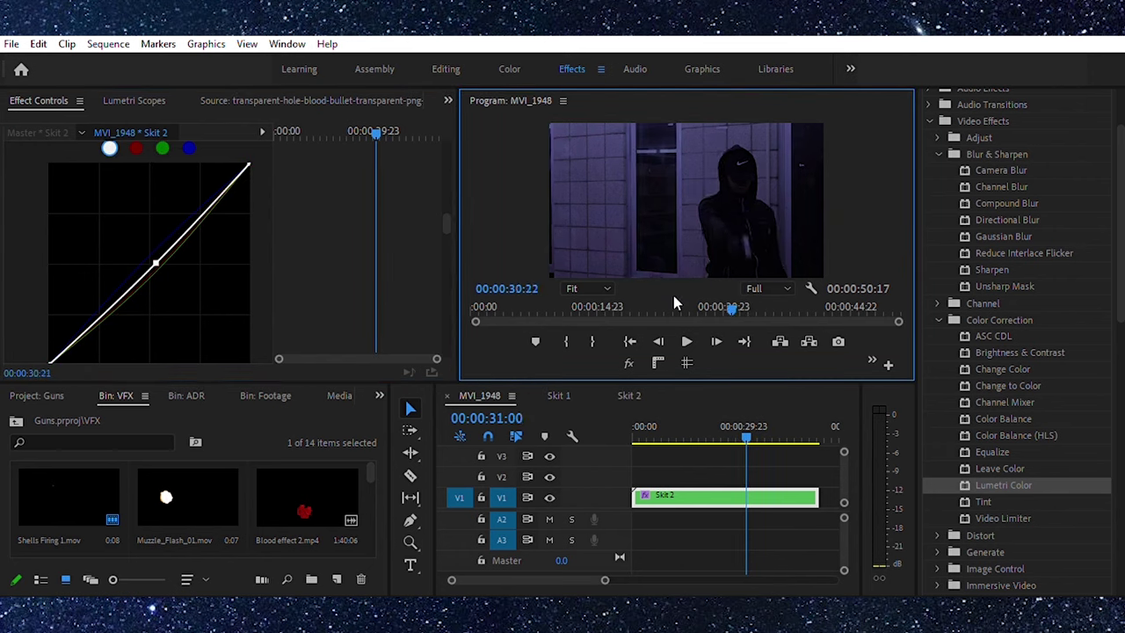
{"action": "key", "text": "Right"}
{"action": "key", "text": "Right"}
{"action": "key", "text": "Right"}
{"action": "key", "text": "Right"}
{"action": "key", "text": "Right"}
{"action": "key", "text": "Right"}
{"action": "key", "text": "Right"}
{"action": "key", "text": "Right"}
{"action": "key", "text": "Right"}
{"action": "key", "text": "Right"}
{"action": "key", "text": "Right"}
{"action": "key", "text": "Right"}
{"action": "key", "text": "Right"}
{"action": "key", "text": "Right"}
{"action": "key", "text": "Right"}
{"action": "key", "text": "Right"}
{"action": "key", "text": "Right"}
{"action": "key", "text": "Right"}
{"action": "key", "text": "Right"}
{"action": "key", "text": "Right"}
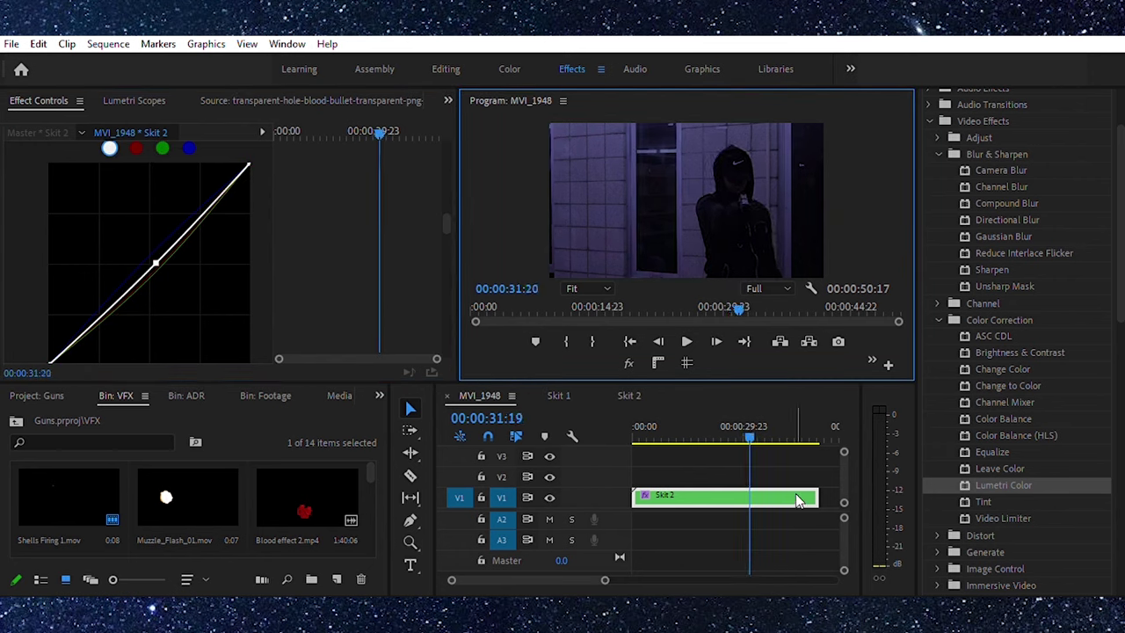
{"action": "key", "text": "Left"}
{"action": "key", "text": "Left"}
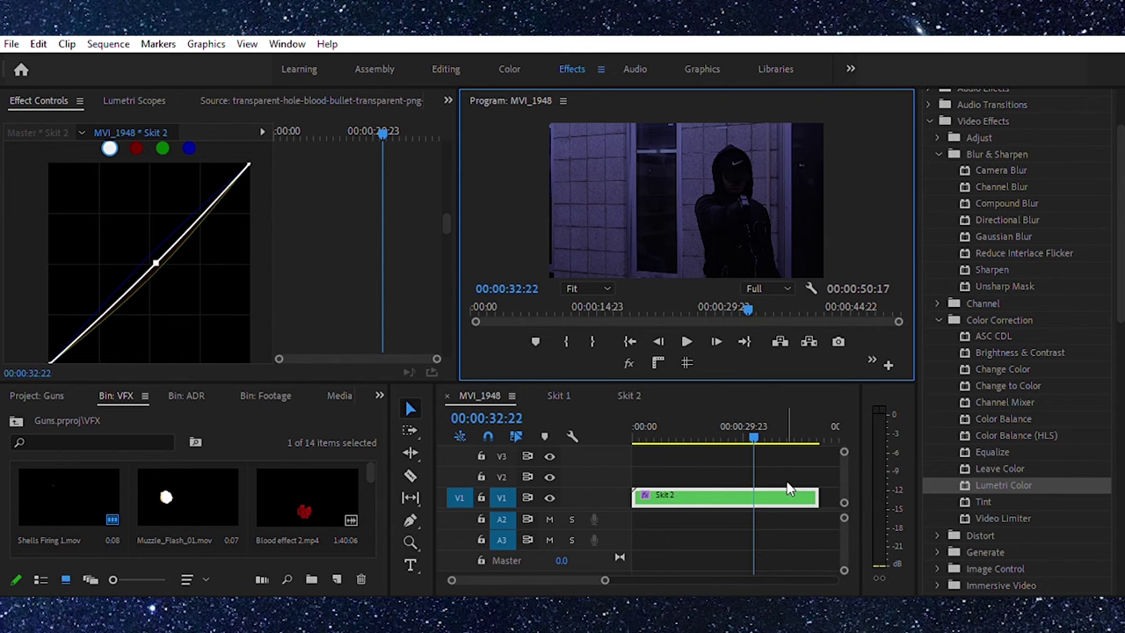
{"action": "key", "text": "Right"}
{"action": "key", "text": "Right"}
{"action": "key", "text": "Right"}
{"action": "key", "text": "Right"}
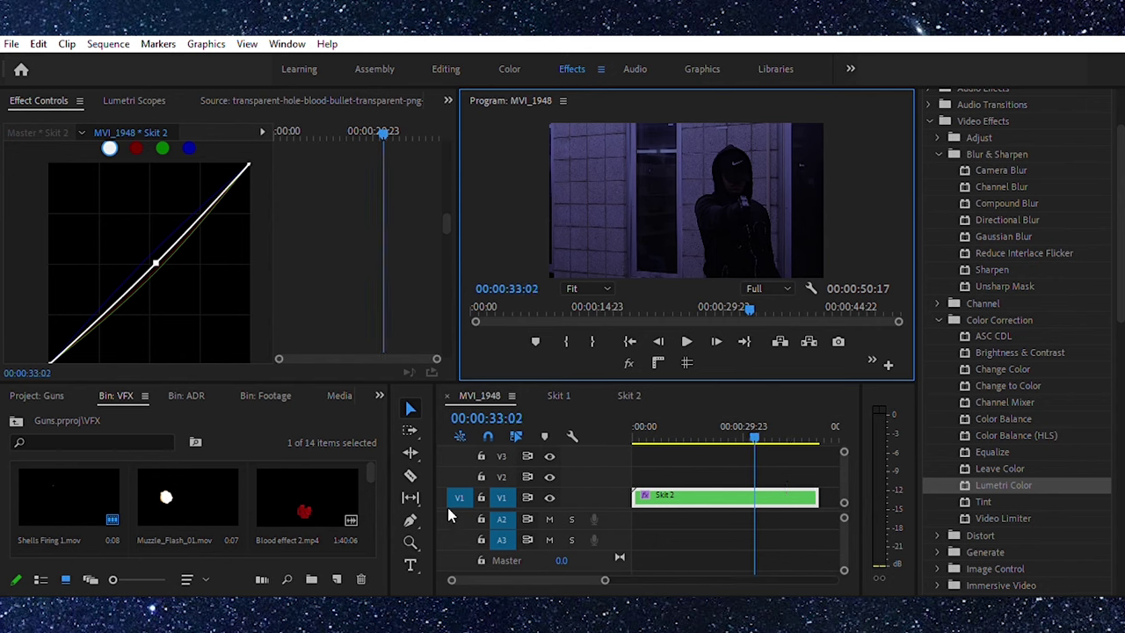
Place muzzleflash-magnum-side-2.mov from its first frame at the playhead on track V3, above the Skit 2 clip
{"action": "scroll", "coordinate": [176, 489], "scroll_direction": "down", "scroll_amount": 3}
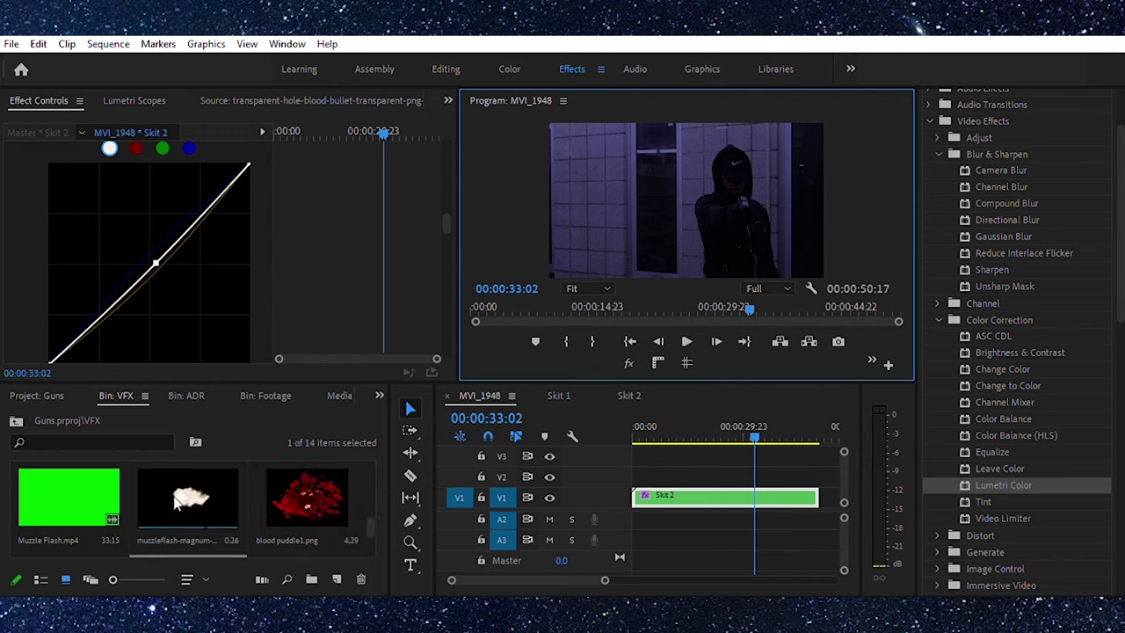
{"action": "double_click", "coordinate": [170, 480]}
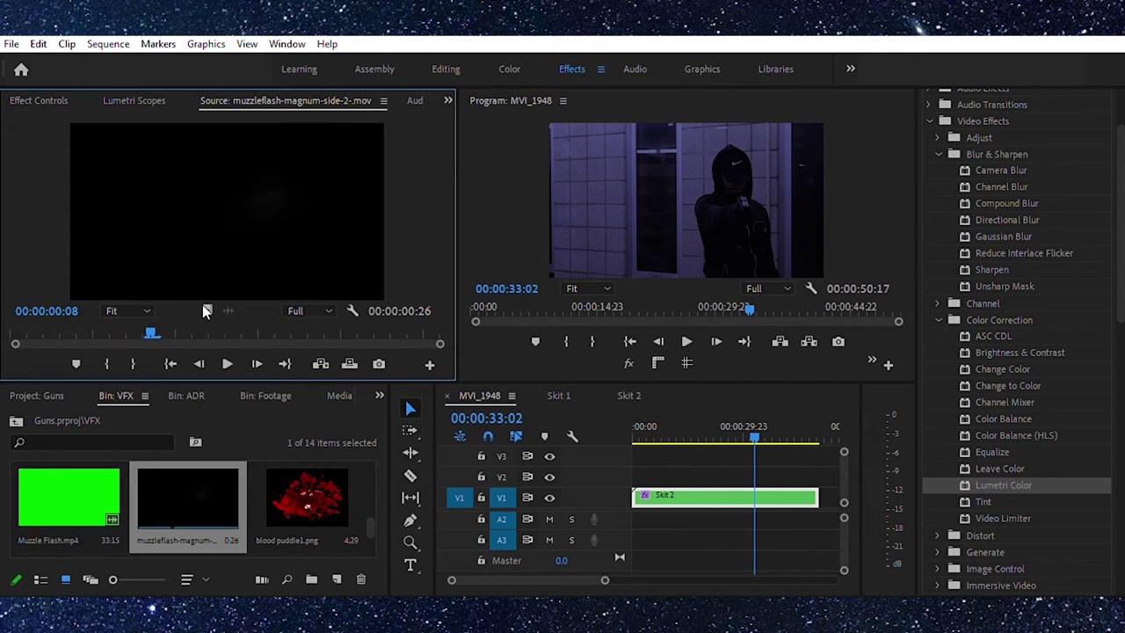
{"action": "left_click_drag", "start_coordinate": [153, 333], "coordinate": [13, 334]}
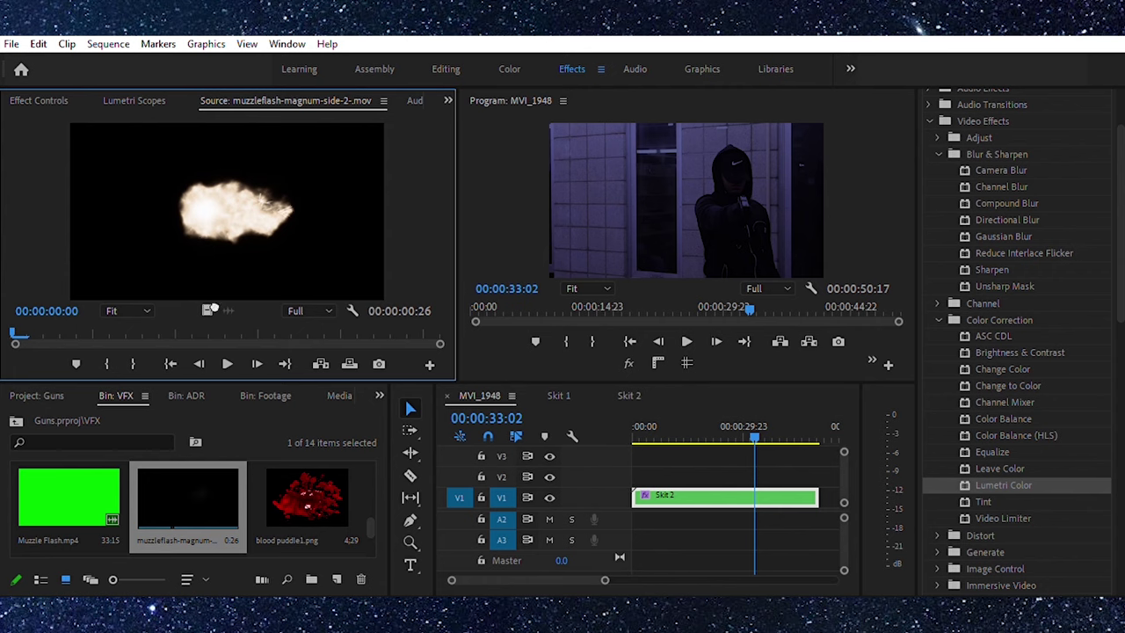
{"action": "left_click_drag", "start_coordinate": [623, 360], "coordinate": [753, 467]}
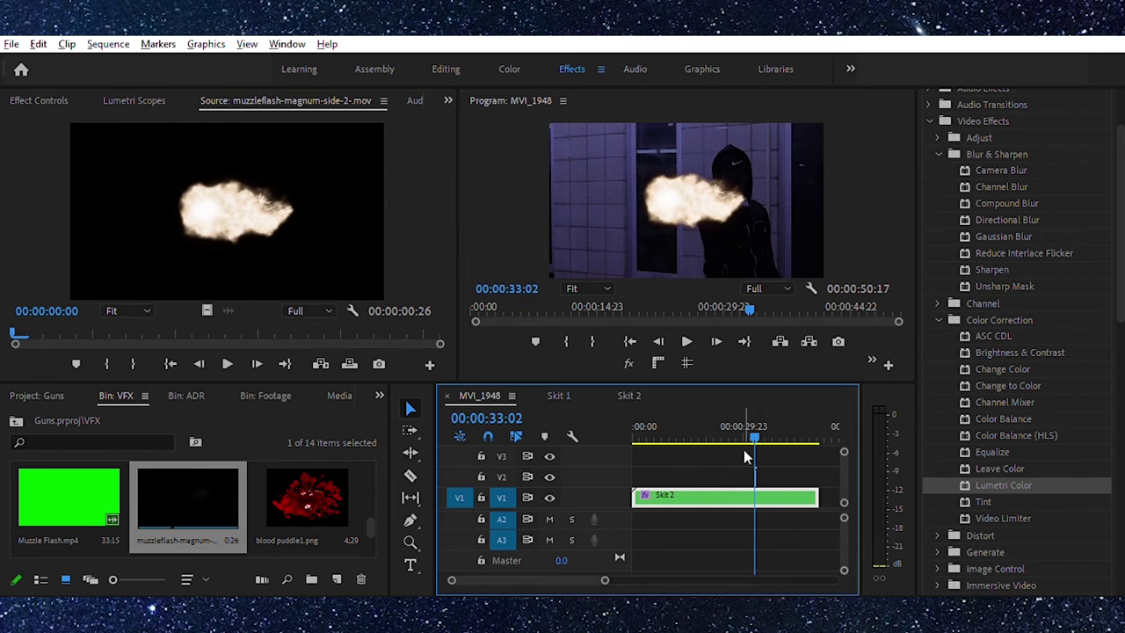
{"action": "scroll", "coordinate": [743, 449], "scroll_direction": "up", "scroll_amount": 6}
{"action": "scroll", "coordinate": [746, 456], "scroll_direction": "down", "scroll_amount": 4}
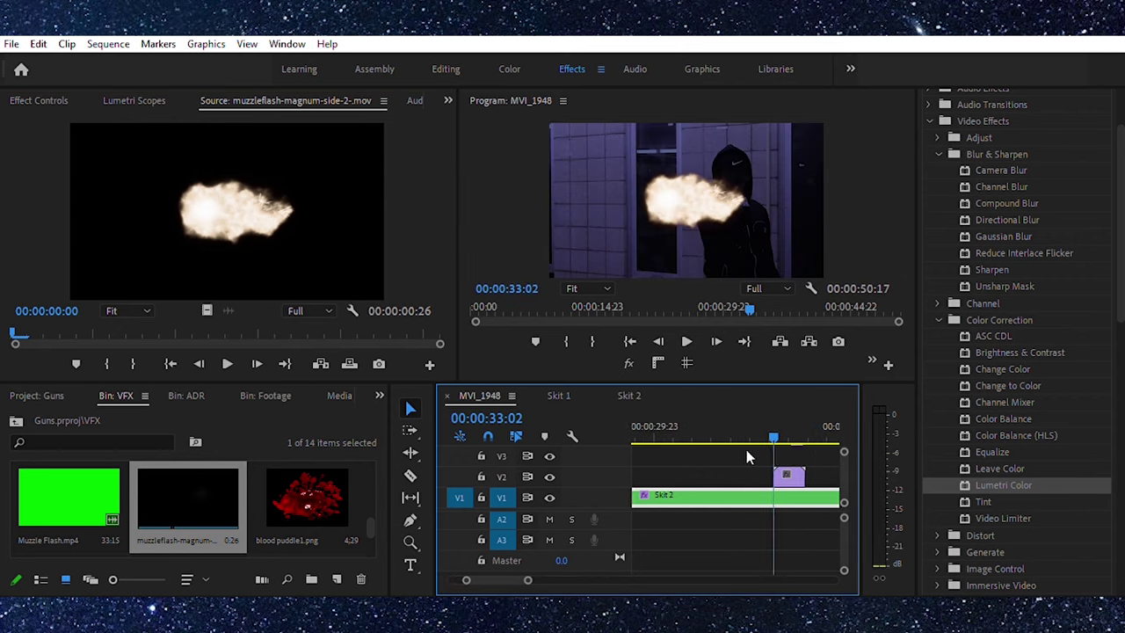
{"action": "left_click_drag", "start_coordinate": [714, 464], "coordinate": [715, 442]}
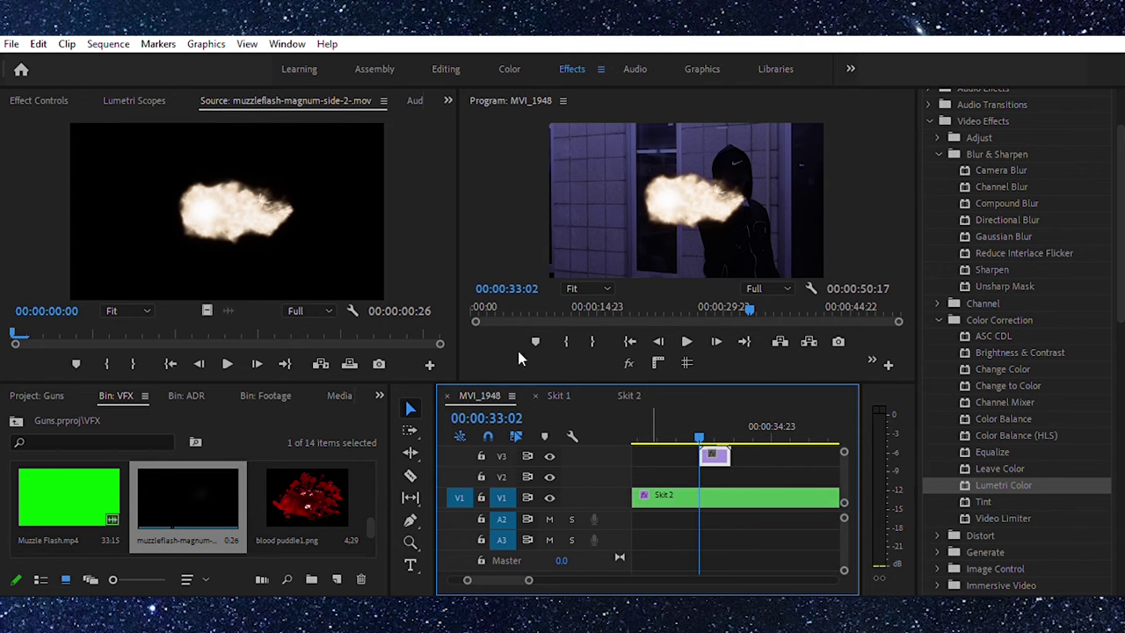
Apply the Basic 3D perspective effect to the muzzle flash clip on V3
{"action": "scroll", "coordinate": [1030, 369], "scroll_direction": "down", "scroll_amount": 3}
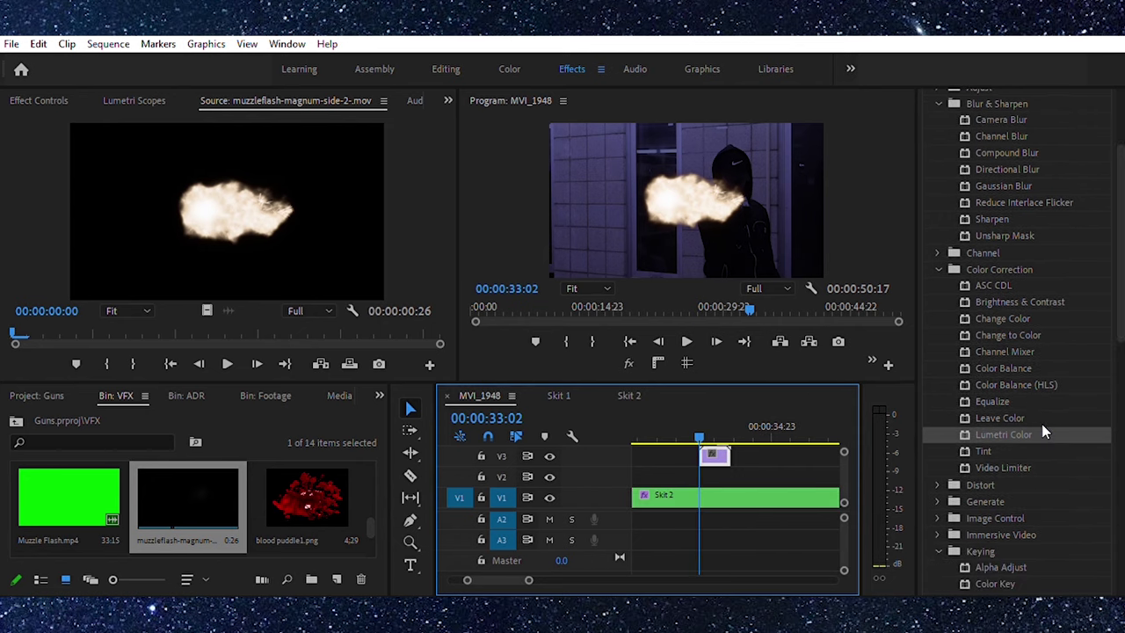
{"action": "scroll", "coordinate": [1050, 418], "scroll_direction": "down", "scroll_amount": 1}
{"action": "left_click_drag", "start_coordinate": [1122, 283], "coordinate": [1115, 400]}
{"action": "left_click_drag", "start_coordinate": [1013, 407], "coordinate": [715, 455]}
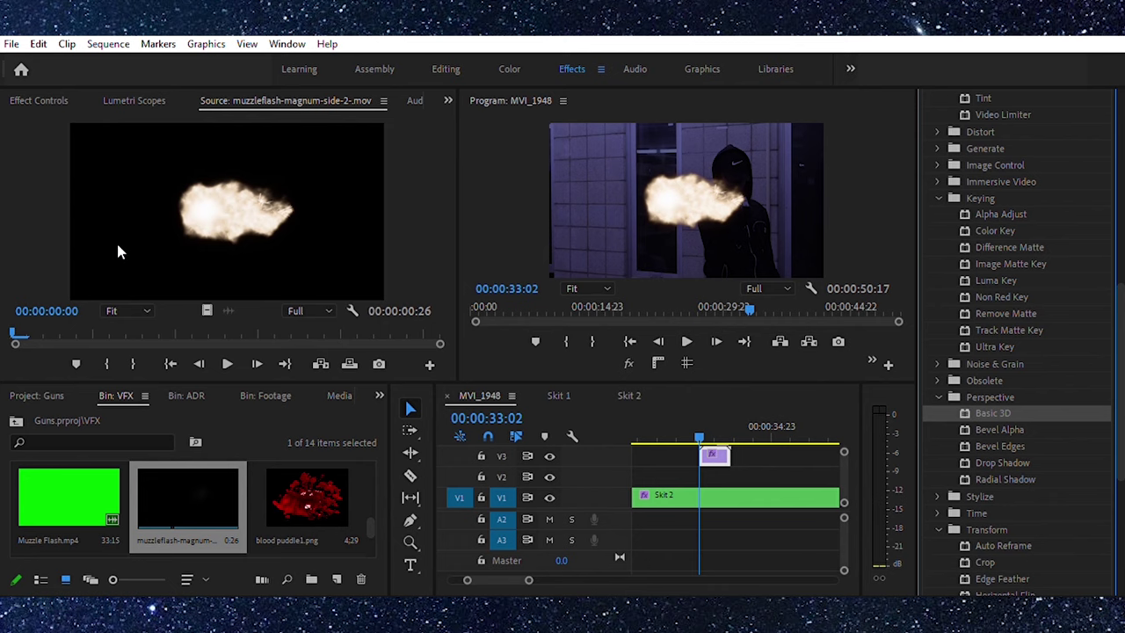
Check the gun's direction with V3 briefly hidden, and set the muzzle flash's Basic 3D Swivel to 75° and Tilt to -51°
{"action": "left_click", "coordinate": [35, 99]}
{"action": "scroll", "coordinate": [251, 281], "scroll_direction": "down", "scroll_amount": 4}
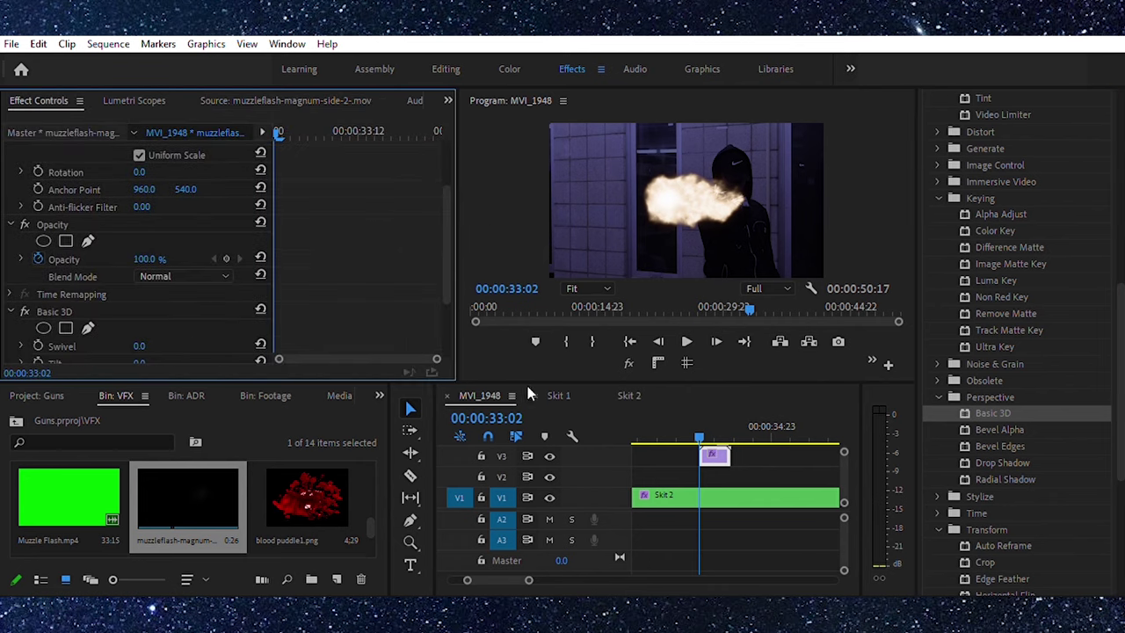
{"action": "left_click", "coordinate": [549, 456]}
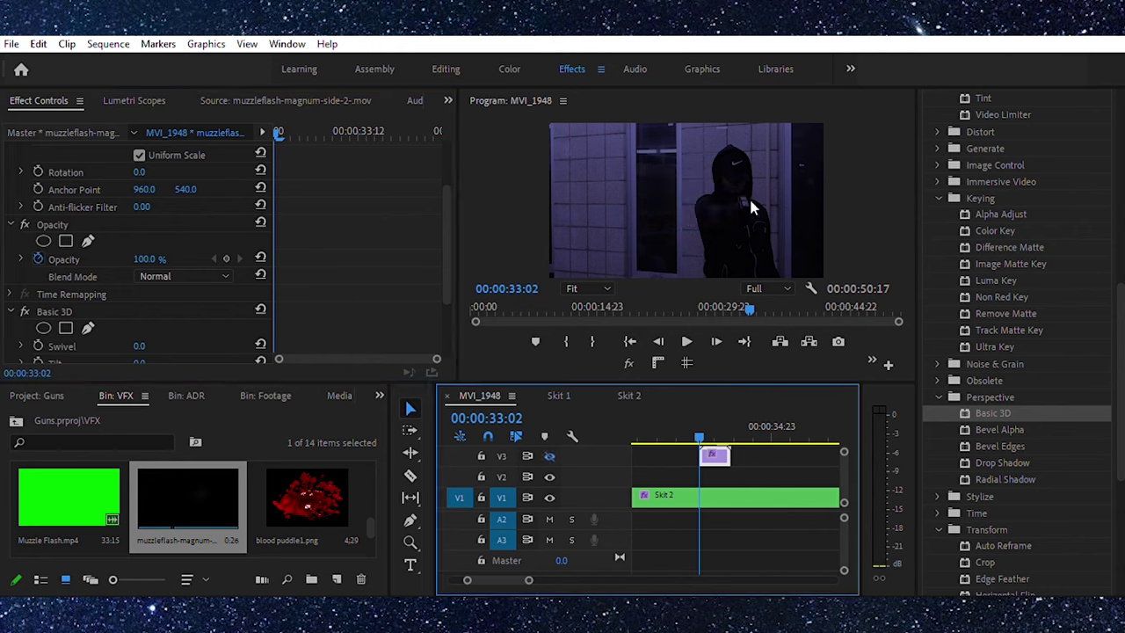
{"action": "left_click", "coordinate": [550, 455]}
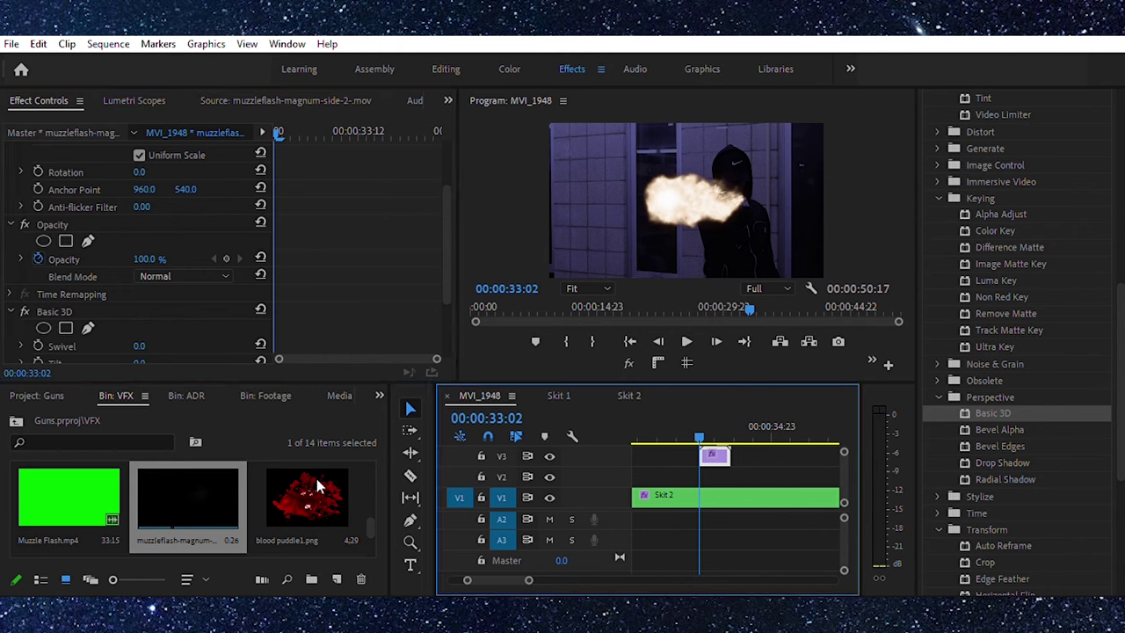
{"action": "scroll", "coordinate": [328, 232], "scroll_direction": "down", "scroll_amount": 2}
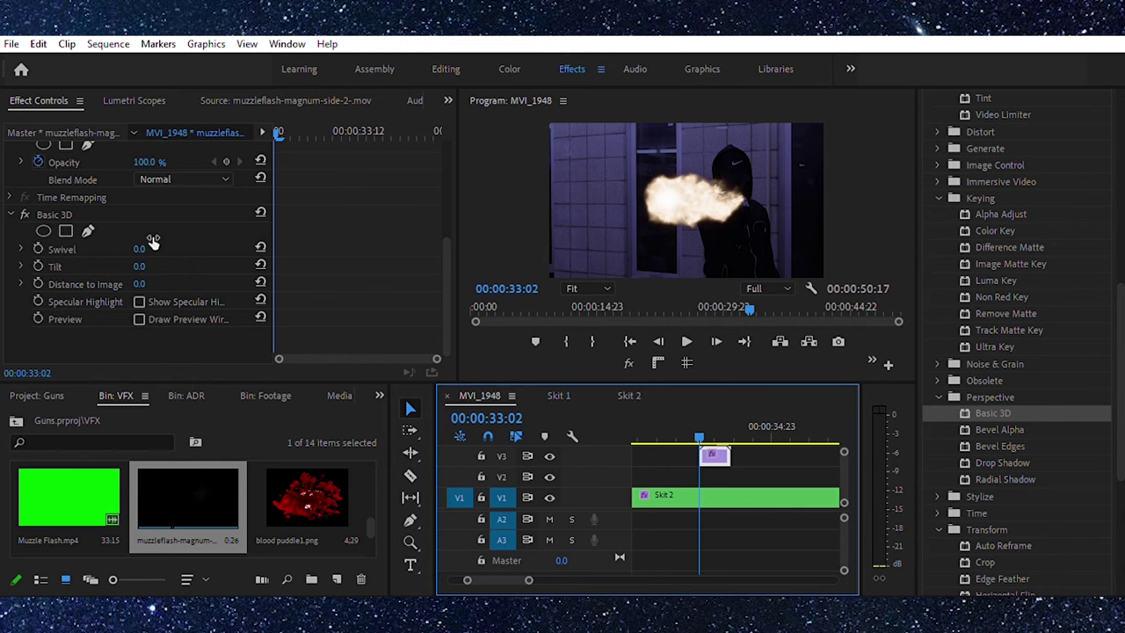
{"action": "left_click_drag", "start_coordinate": [146, 240], "coordinate": [209, 240]}
{"action": "left_click_drag", "start_coordinate": [148, 260], "coordinate": [121, 266]}
Scale the muzzle flash to 44, move it to position 1398, 646 by the gun, and set Swivel to 78° and Tilt to -37°
{"action": "scroll", "coordinate": [201, 209], "scroll_direction": "up", "scroll_amount": 5}
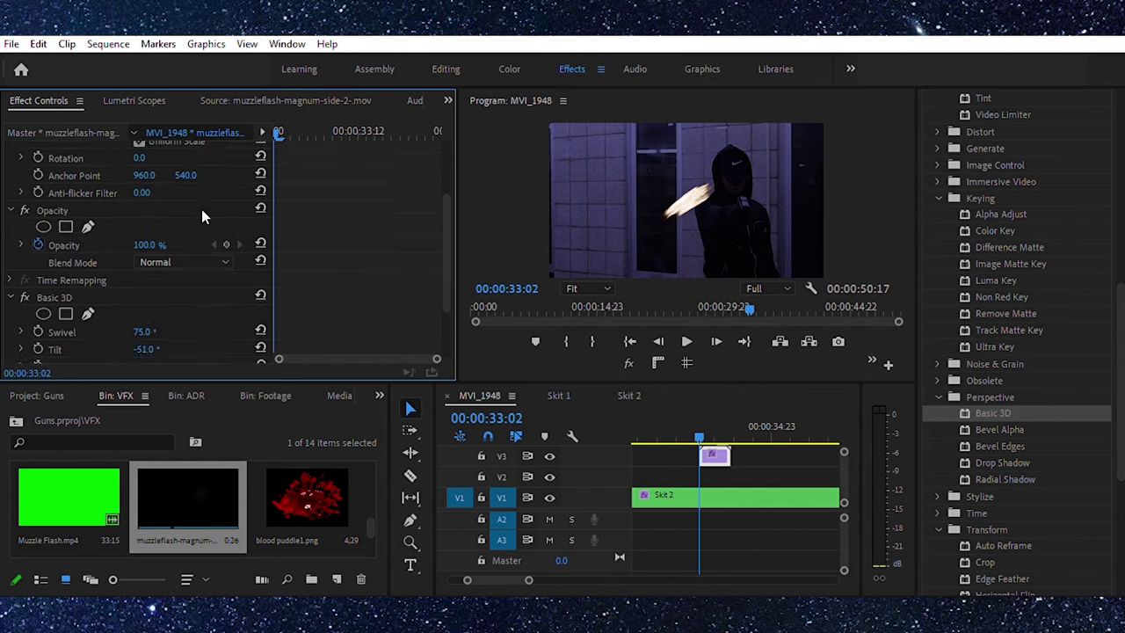
{"action": "left_click_drag", "start_coordinate": [147, 185], "coordinate": [112, 203]}
{"action": "left_click_drag", "start_coordinate": [185, 185], "coordinate": [240, 186]}
{"action": "left_click_drag", "start_coordinate": [147, 185], "coordinate": [190, 186]}
{"action": "scroll", "coordinate": [319, 249], "scroll_direction": "down", "scroll_amount": 5}
{"action": "left_click_drag", "start_coordinate": [145, 267], "coordinate": [158, 244]}
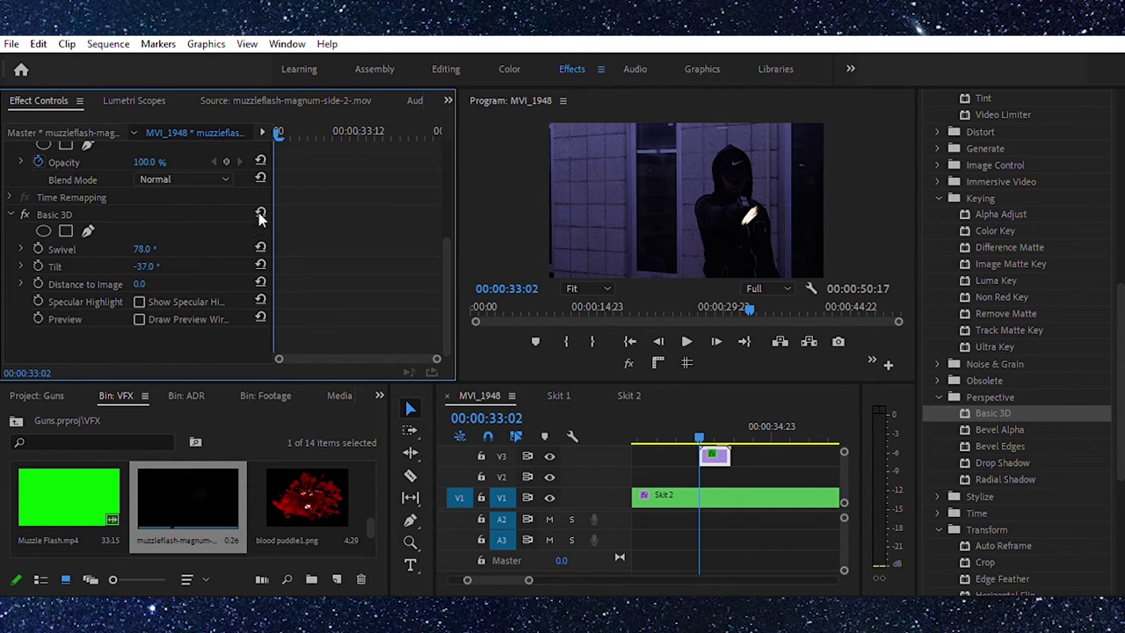
Set the muzzle flash clip's opacity blend mode to Lighten
{"action": "scroll", "coordinate": [264, 248], "scroll_direction": "up", "scroll_amount": 2}
{"action": "left_click", "coordinate": [175, 416]}
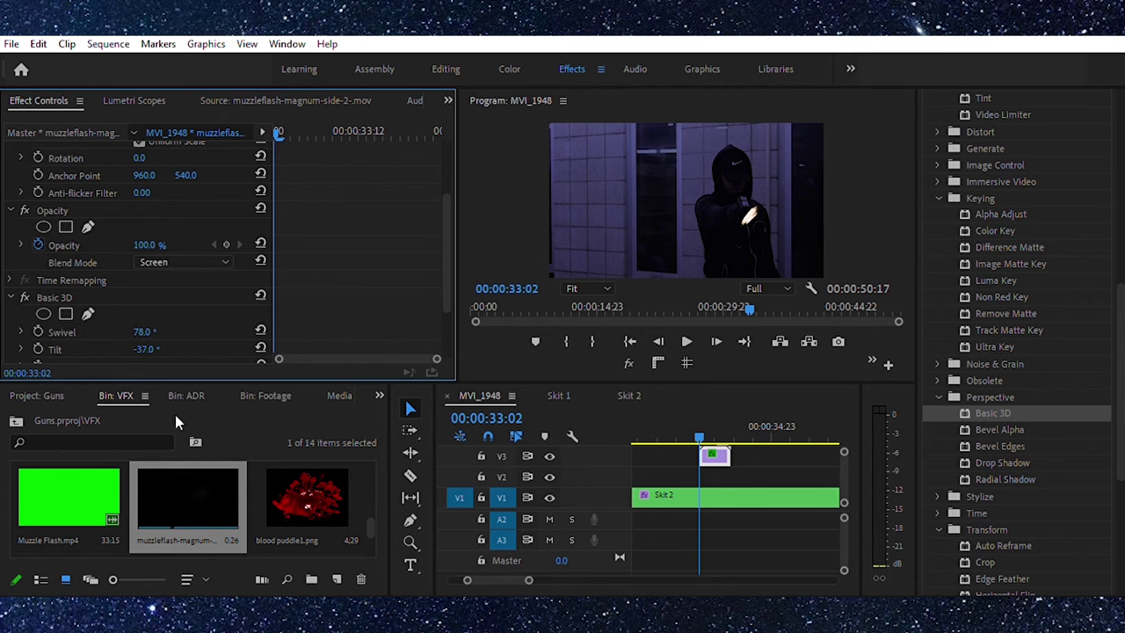
{"action": "left_click", "coordinate": [186, 262]}
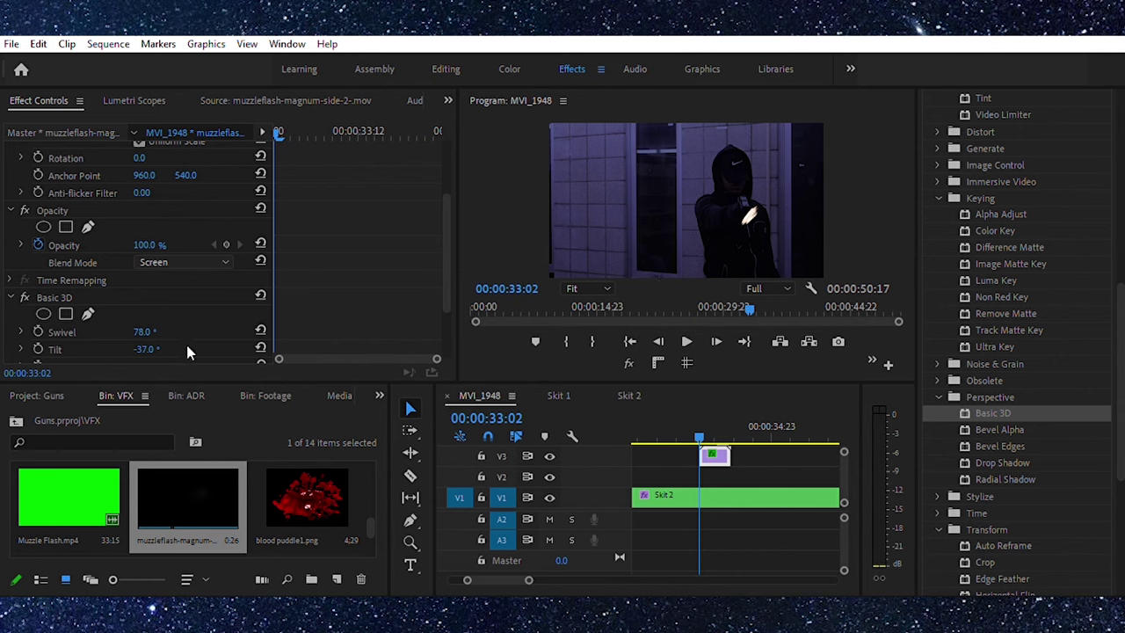
{"action": "key", "text": "Up"}
Refine the muzzle flash's angle against the gun barrel by setting the Basic 3D Swivel to 75° and Tilt to -24°
{"action": "left_click", "coordinate": [589, 287]}
{"action": "left_click", "coordinate": [589, 342]}
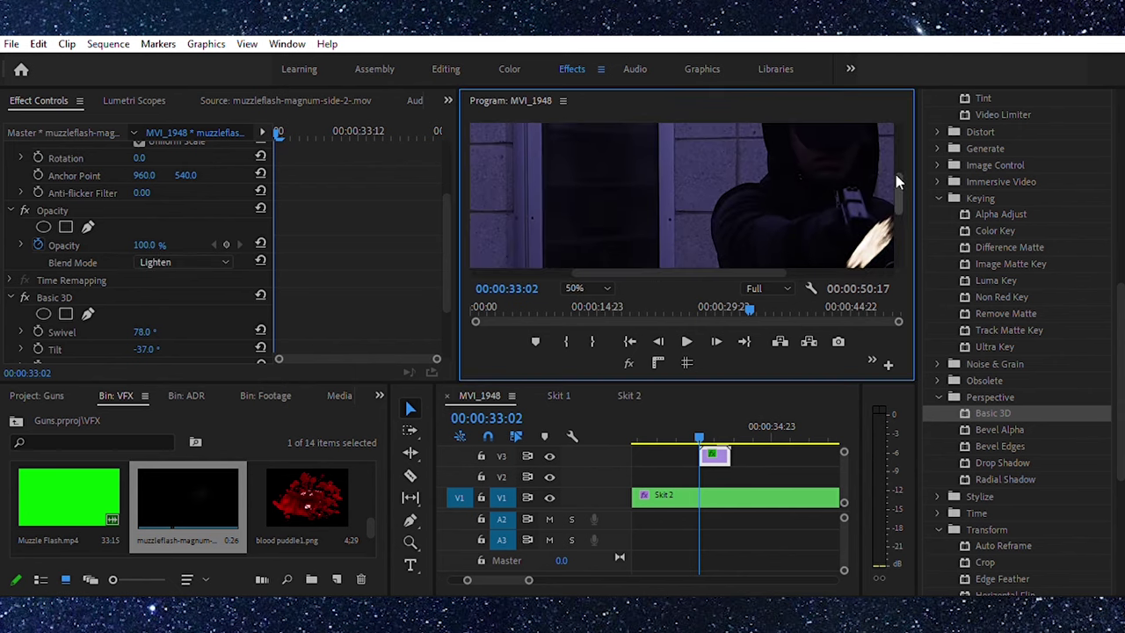
{"action": "left_click_drag", "start_coordinate": [896, 177], "coordinate": [897, 194]}
{"action": "left_click_drag", "start_coordinate": [756, 271], "coordinate": [789, 256]}
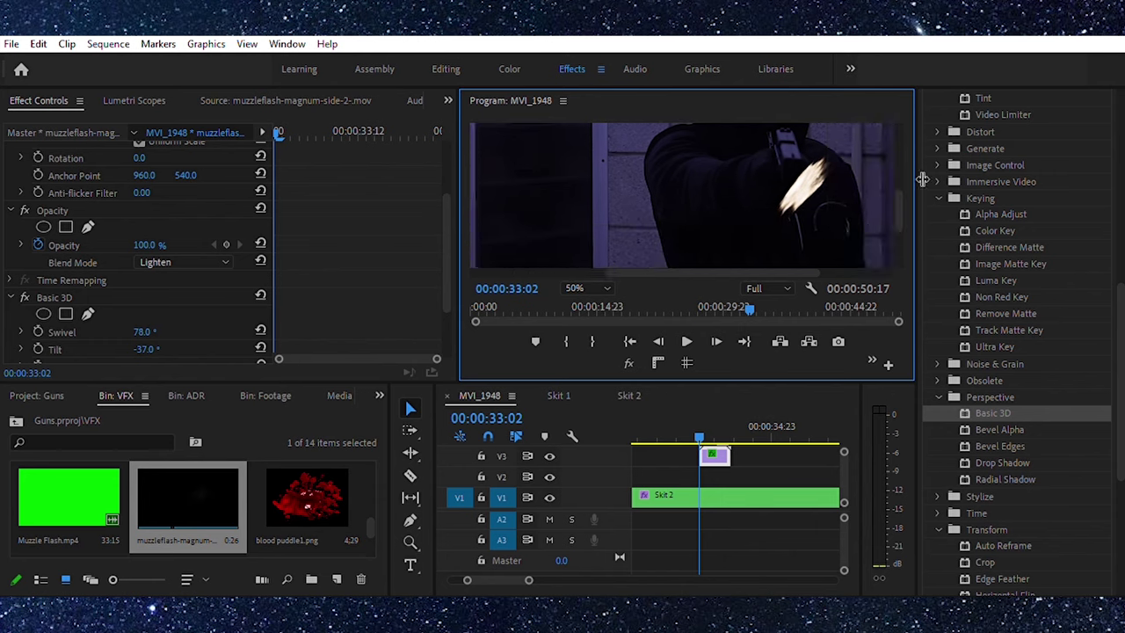
{"action": "scroll", "coordinate": [345, 266], "scroll_direction": "down", "scroll_amount": 3}
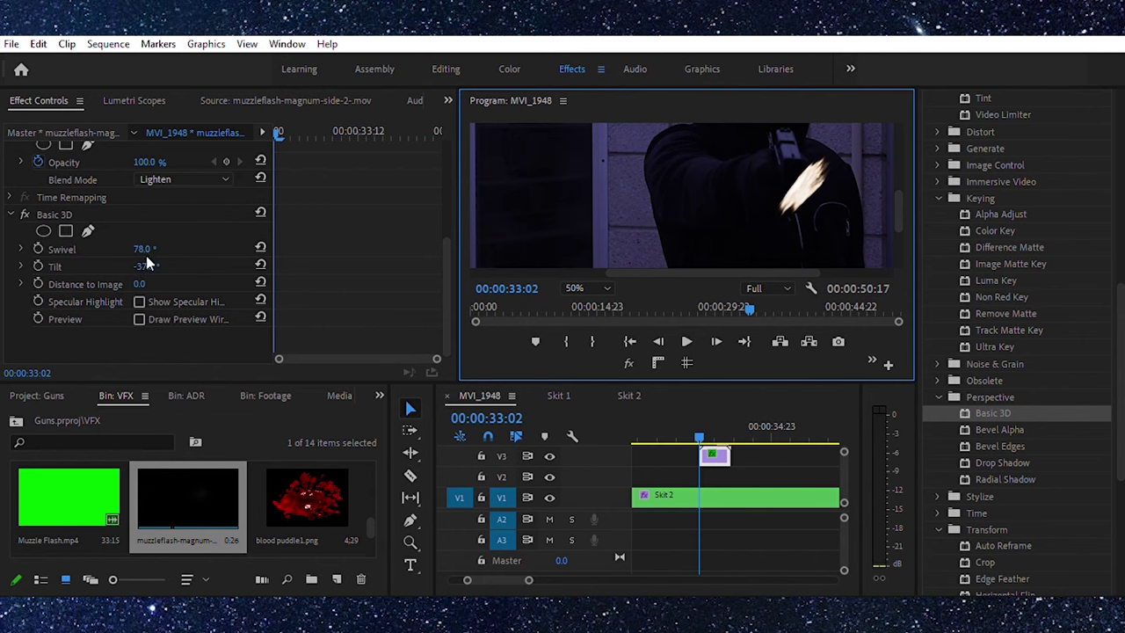
{"action": "left_click_drag", "start_coordinate": [153, 264], "coordinate": [121, 249]}
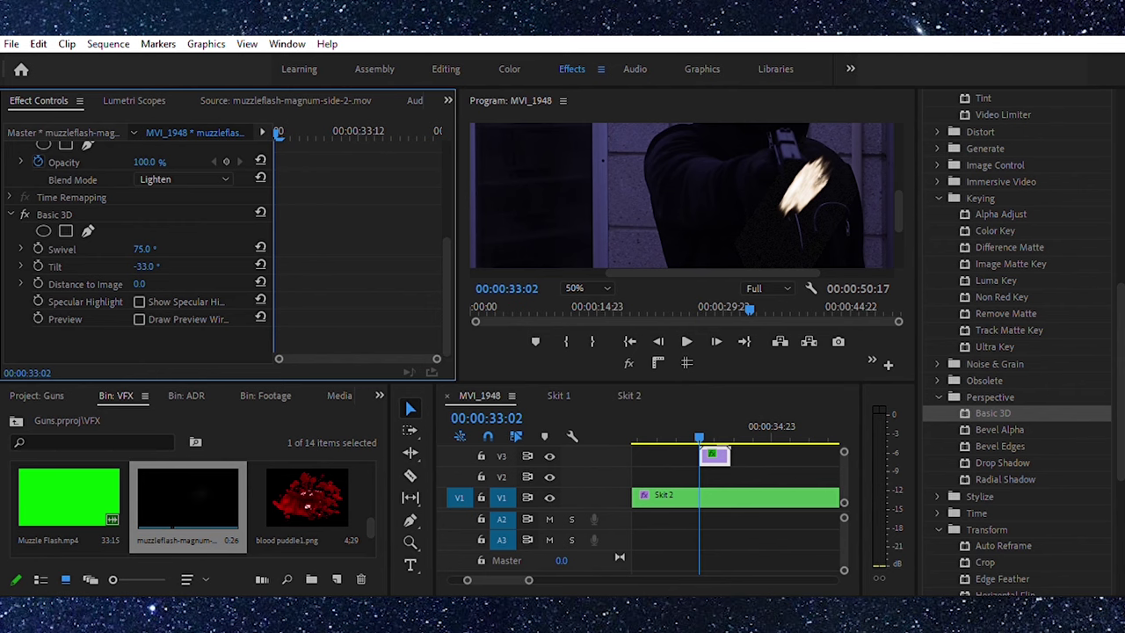
{"action": "left_click_drag", "start_coordinate": [145, 266], "coordinate": [156, 266]}
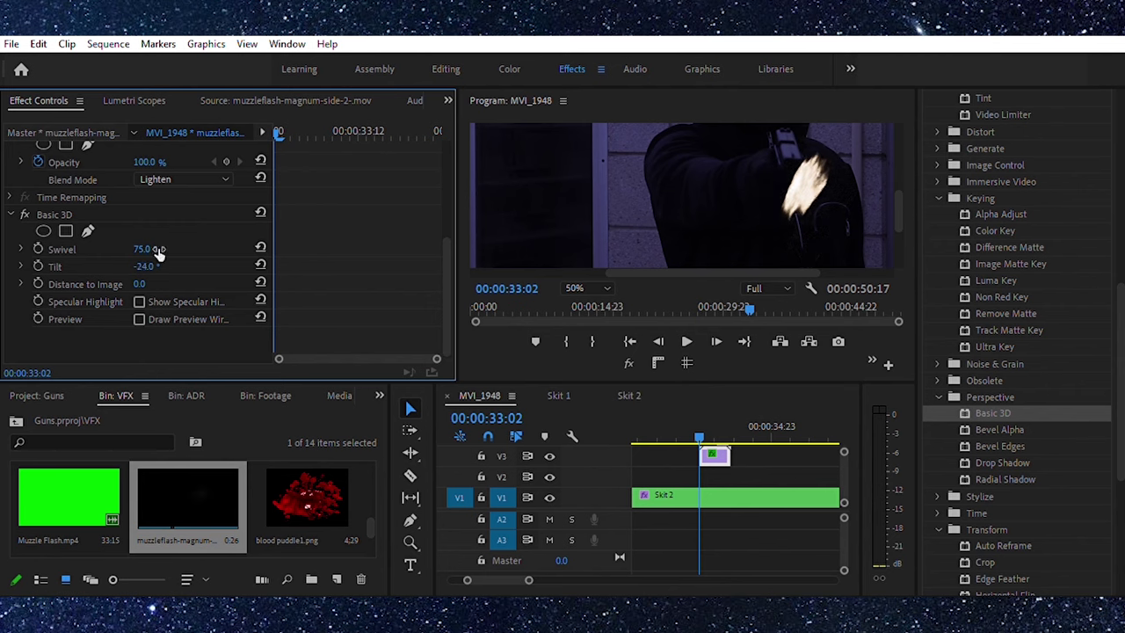
{"action": "scroll", "coordinate": [279, 231], "scroll_direction": "up", "scroll_amount": 5}
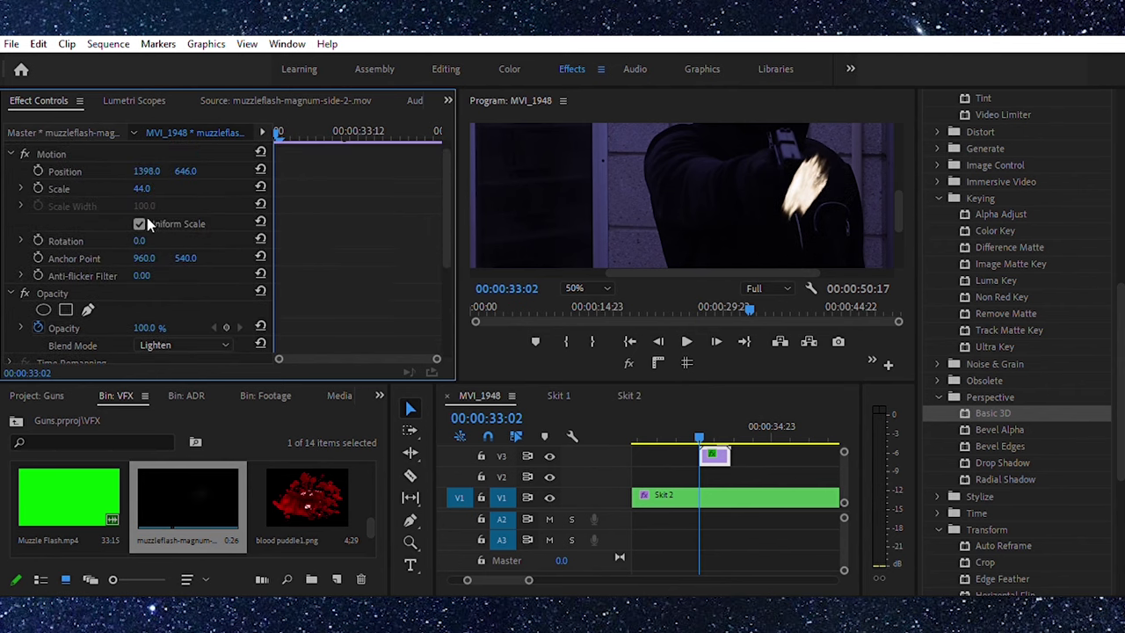
Rotate the muzzle flash clip by 11° and set its position to 1398, 666
{"action": "left_click_drag", "start_coordinate": [139, 240], "coordinate": [149, 240]}
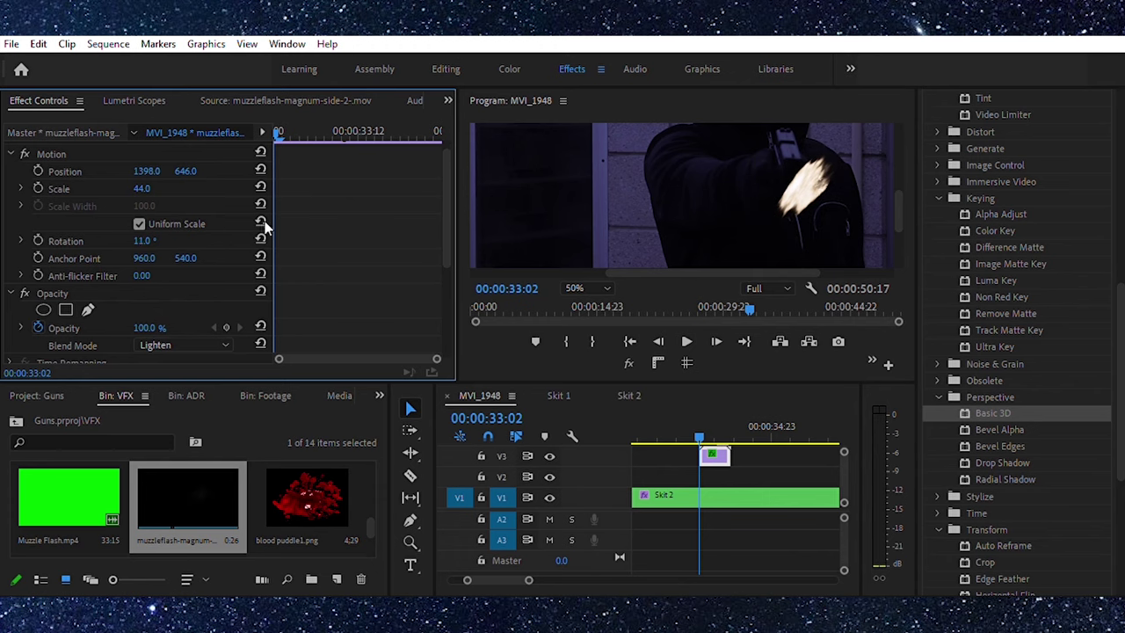
{"action": "scroll", "coordinate": [267, 228], "scroll_direction": "up", "scroll_amount": 1}
{"action": "left_click_drag", "start_coordinate": [199, 183], "coordinate": [216, 182]}
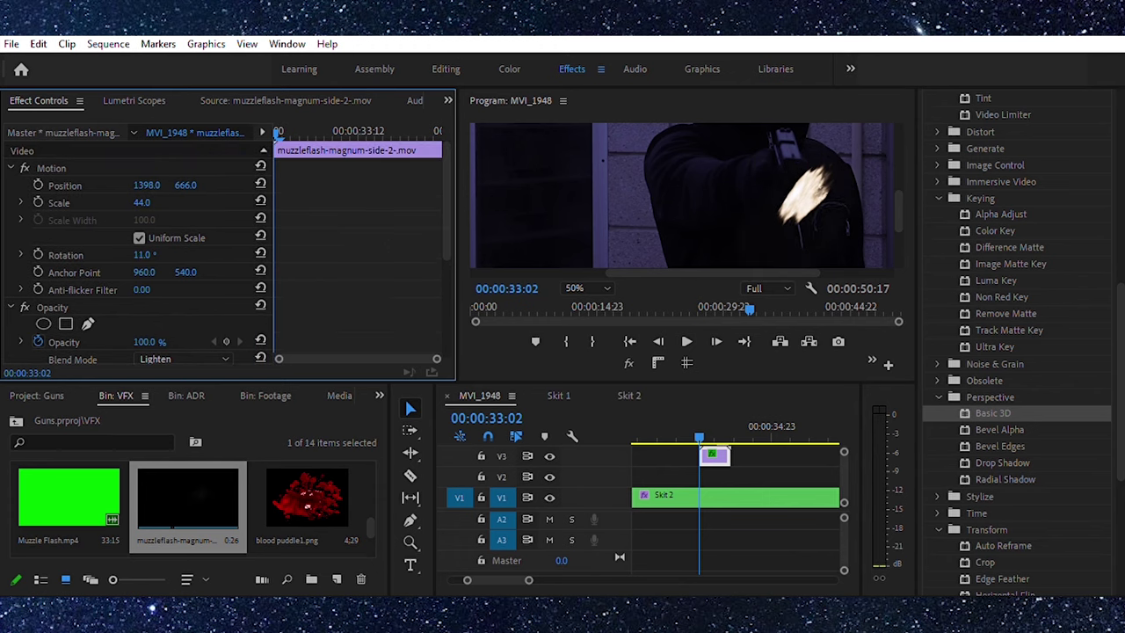
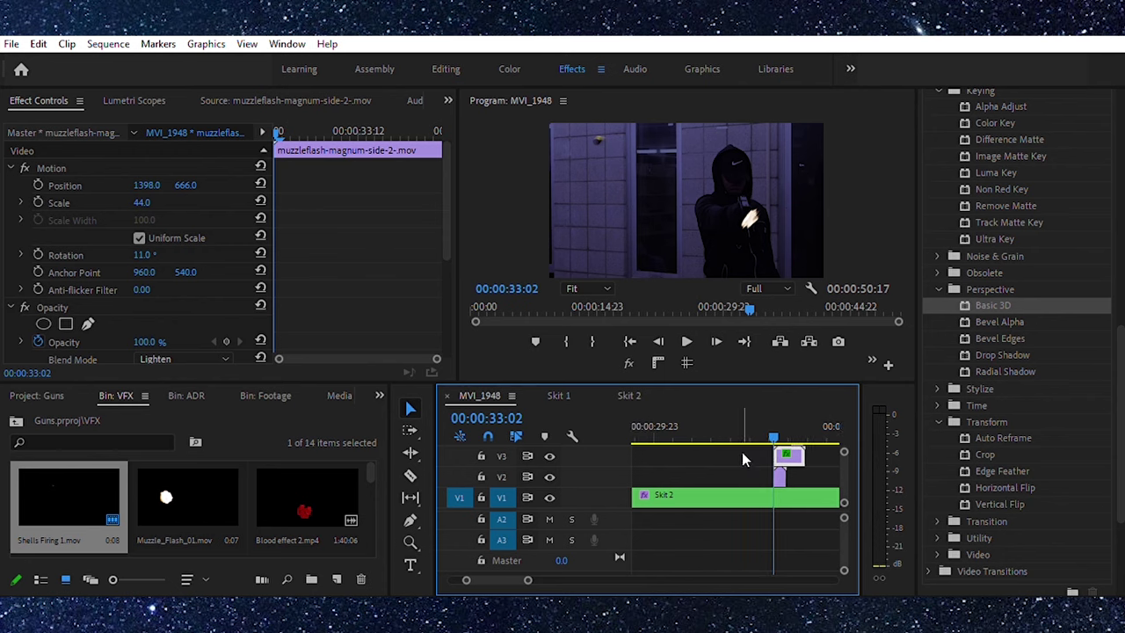
Delete the extra clip on V4 and move the Shells Firing 1.mov clip from V2 to V4, above the muzzle flash
{"action": "scroll", "coordinate": [772, 461], "scroll_direction": "up", "scroll_amount": 1}
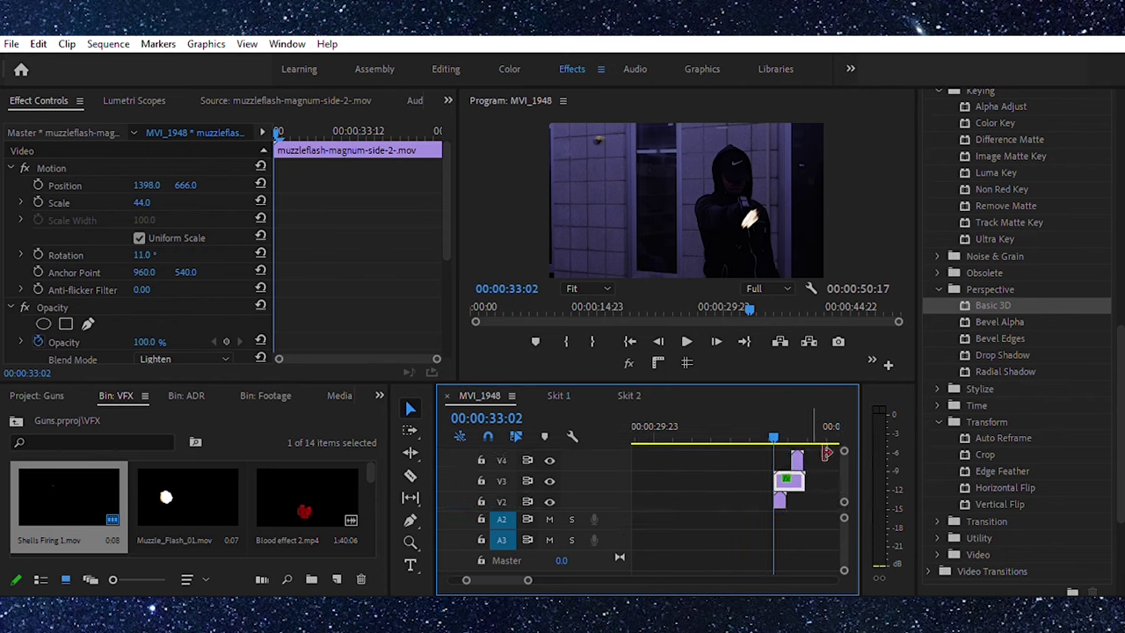
{"action": "left_click", "coordinate": [798, 457]}
{"action": "key", "text": "Delete"}
{"action": "scroll", "coordinate": [798, 445], "scroll_direction": "right", "scroll_amount": 2}
{"action": "left_click_drag", "start_coordinate": [733, 499], "coordinate": [740, 456]}
{"action": "key", "text": "Right"}
{"action": "key", "text": "Right"}
{"action": "key", "text": "Left"}
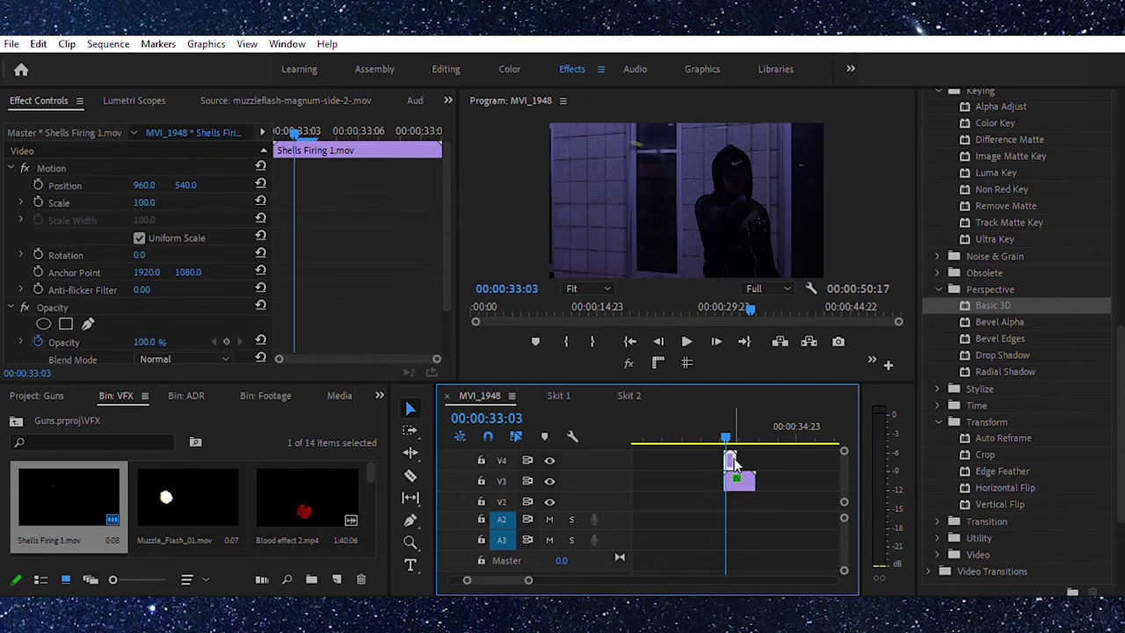
Shift the Shells Firing 1.mov clip on V4 to start at 00:00:33:03 and keep it selected
{"action": "left_click_drag", "start_coordinate": [731, 457], "coordinate": [734, 456]}
{"action": "left_click", "coordinate": [734, 456]}
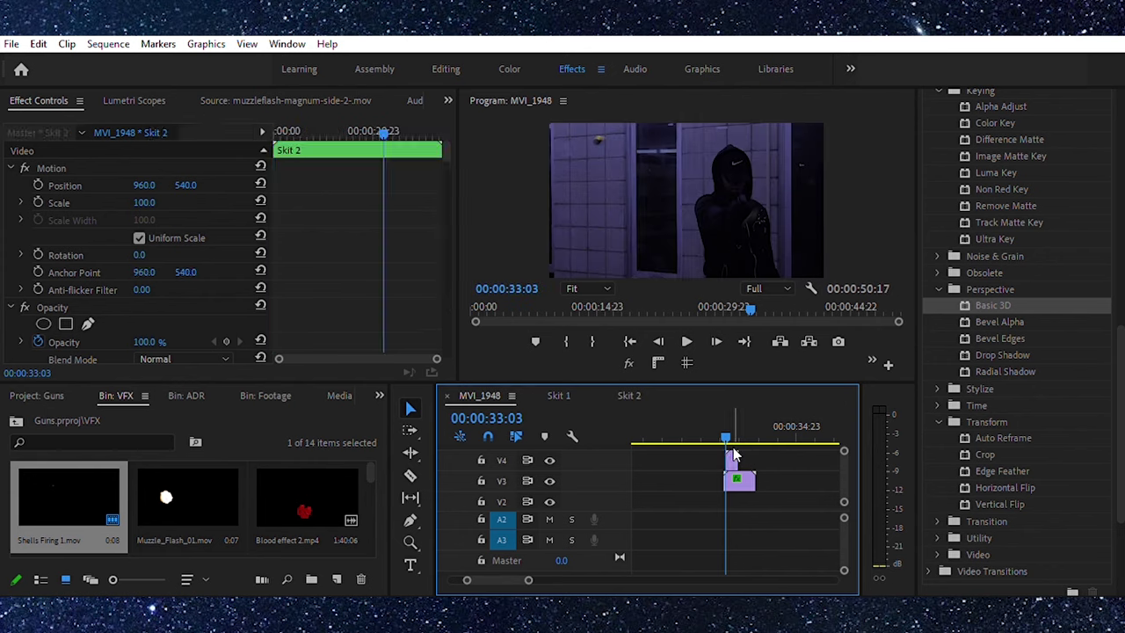
{"action": "left_click", "coordinate": [734, 456]}
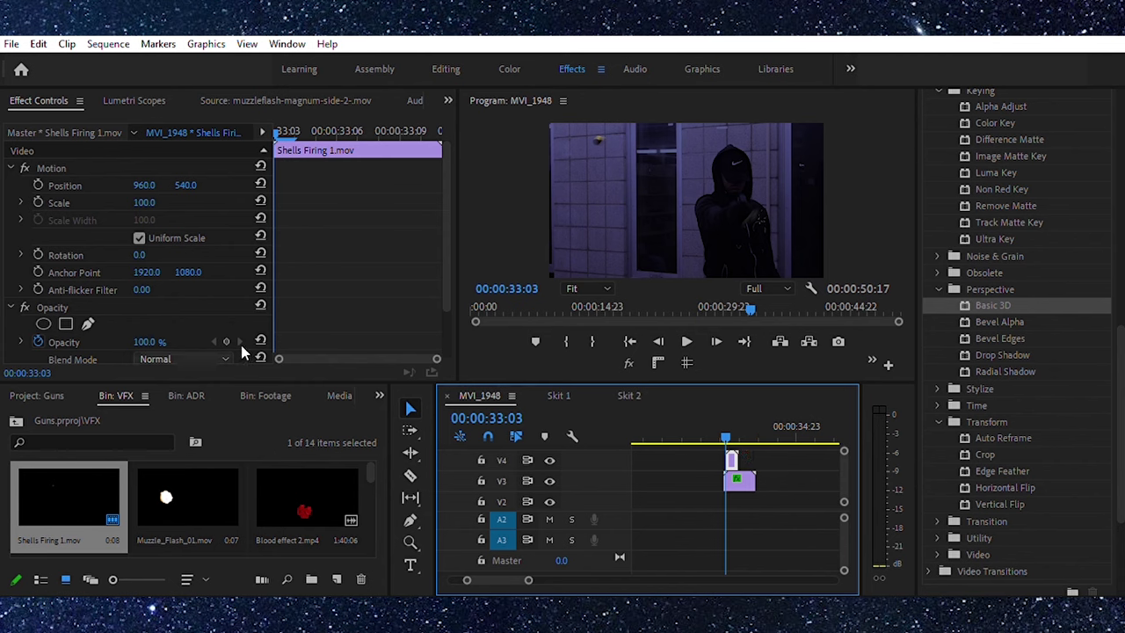
Apply Horizontal Flip to the Shells Firing 1.mov clip and set its anchor point to 2482, 650
{"action": "left_click", "coordinate": [1007, 487]}
{"action": "left_click_drag", "start_coordinate": [1006, 486], "coordinate": [737, 460]}
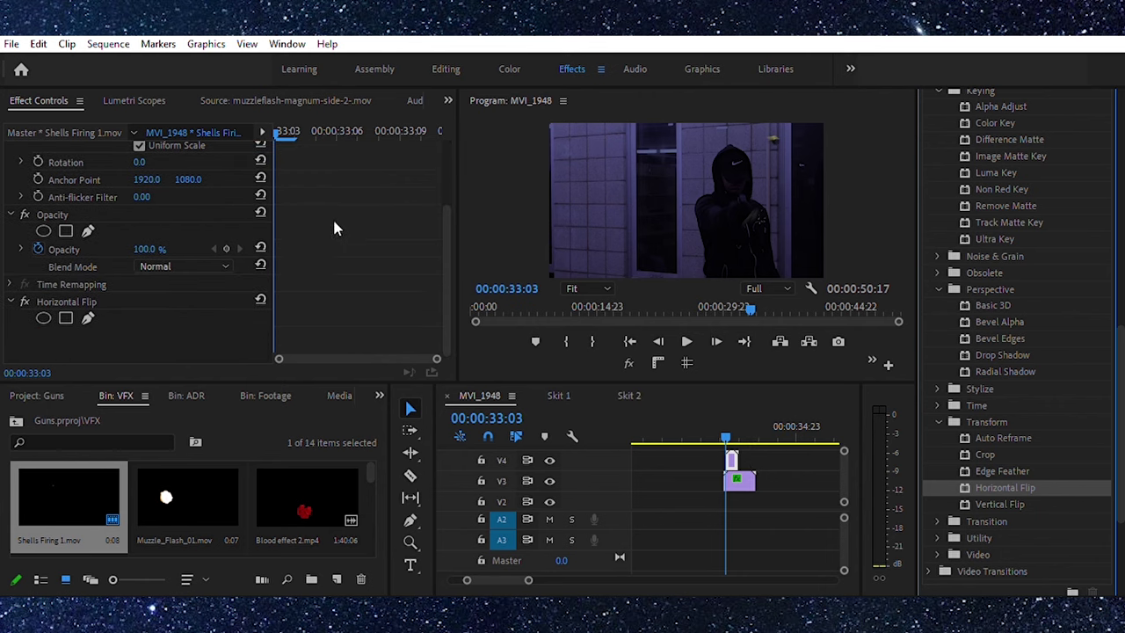
{"action": "scroll", "coordinate": [334, 290], "scroll_direction": "up", "scroll_amount": 3}
{"action": "left_click_drag", "start_coordinate": [174, 256], "coordinate": [347, 256]}
{"action": "left_click_drag", "start_coordinate": [147, 262], "coordinate": [4, 261]}
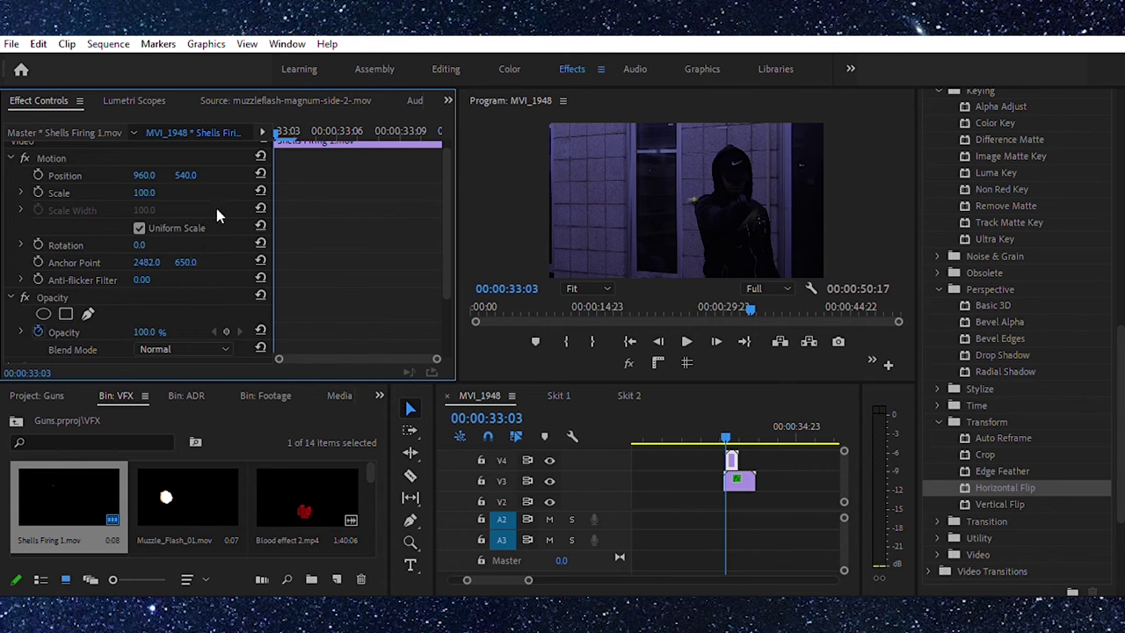
Scale the Shells Firing 1.mov clip to 36 and set its position to 1262, 540
{"action": "left_click_drag", "start_coordinate": [145, 192], "coordinate": [88, 192]}
{"action": "left_click_drag", "start_coordinate": [150, 173], "coordinate": [408, 173]}
{"action": "left_click", "coordinate": [583, 294]}
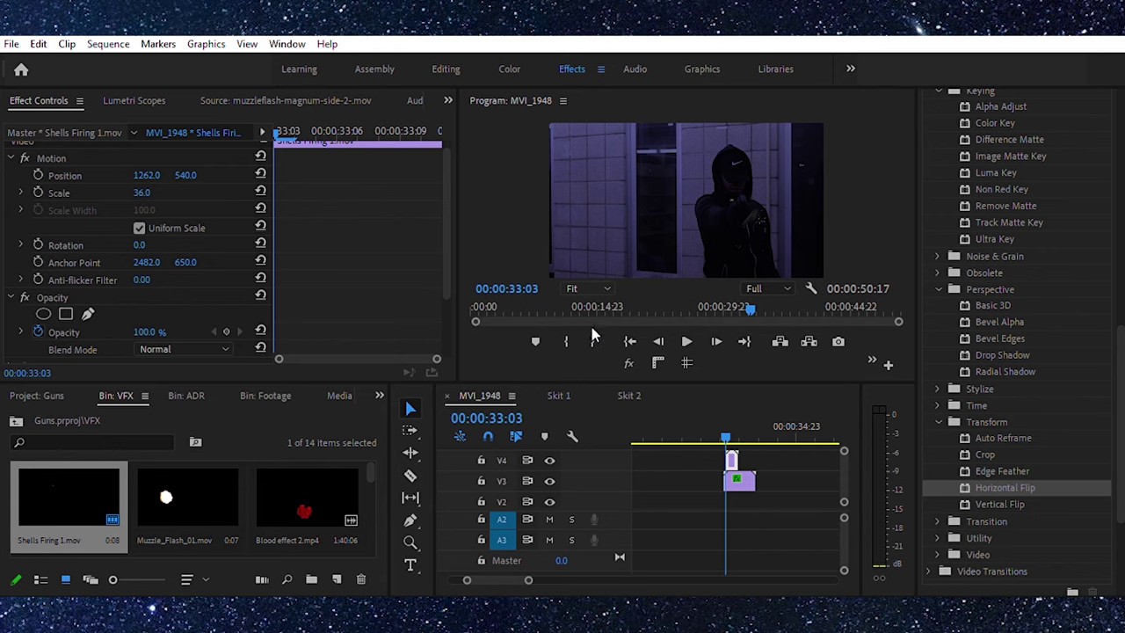
{"action": "left_click", "coordinate": [594, 337]}
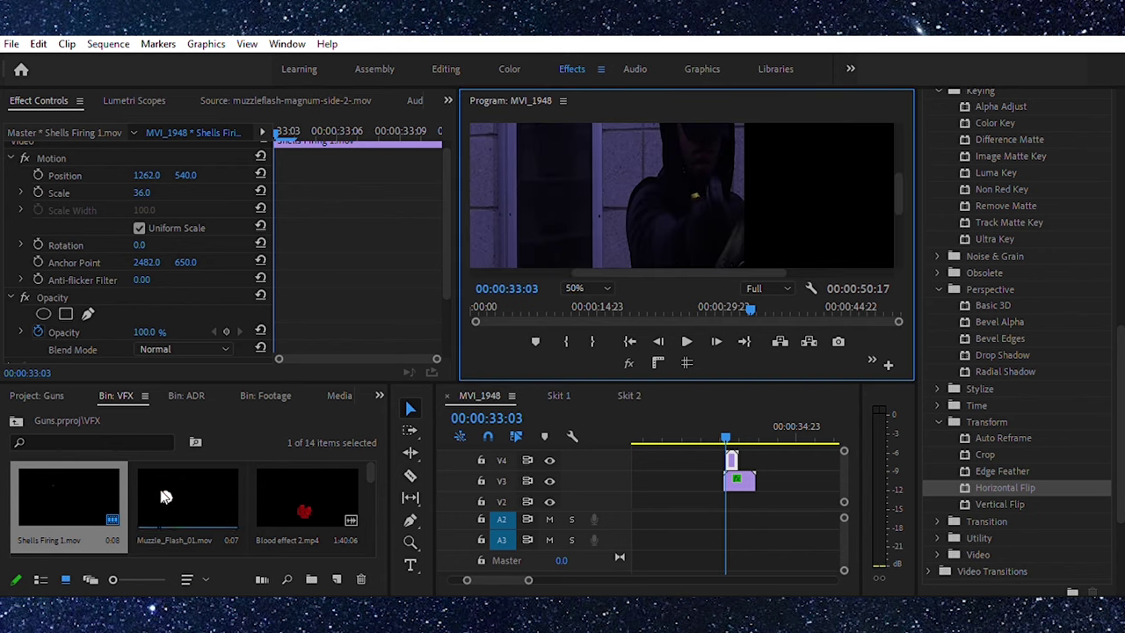
Apply Lumetri Color to the Shells Firing 1.mov clip with temperature -63, exposure -1.7 and contrast 53
{"action": "left_click_drag", "start_coordinate": [1120, 328], "coordinate": [1095, 222]}
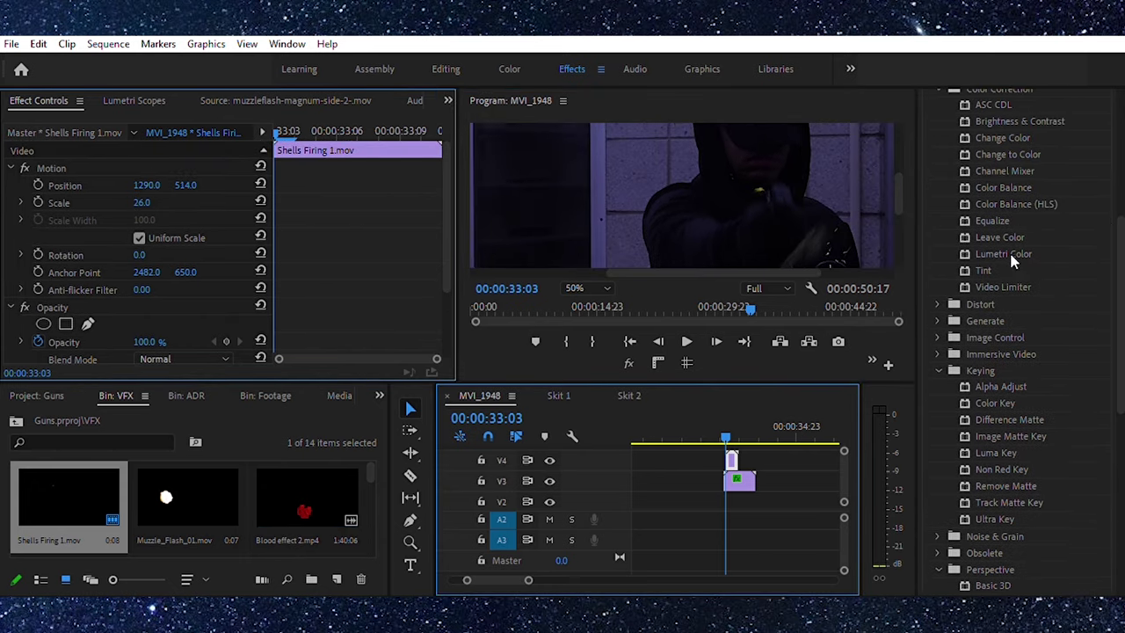
{"action": "left_click_drag", "start_coordinate": [1011, 255], "coordinate": [744, 452]}
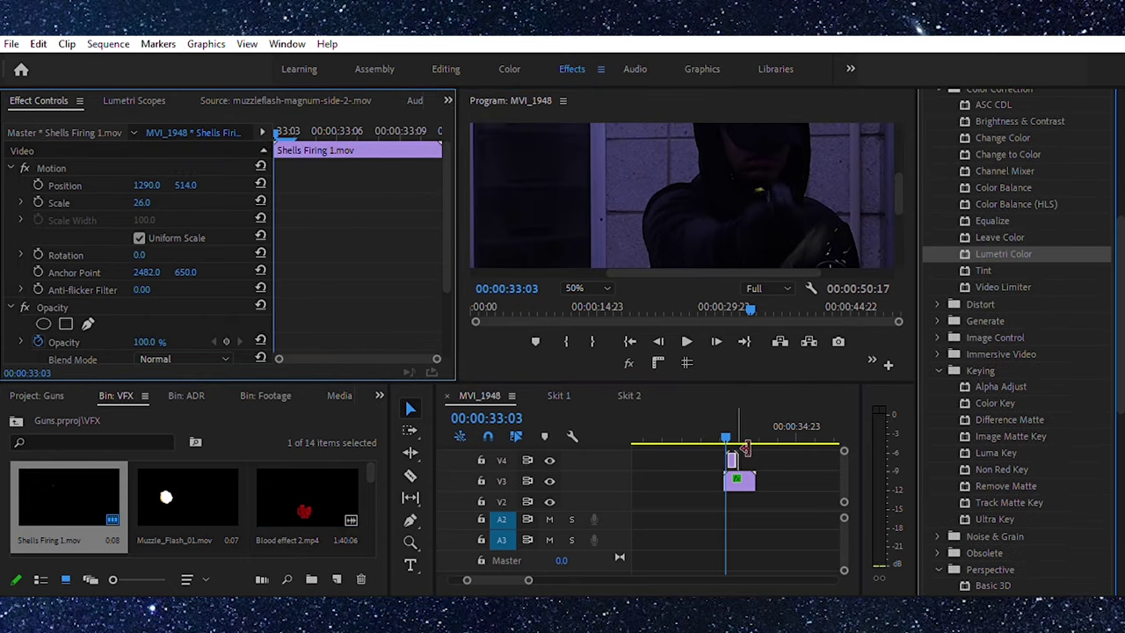
{"action": "scroll", "coordinate": [378, 237], "scroll_direction": "down", "scroll_amount": 5}
{"action": "left_click", "coordinate": [32, 248]}
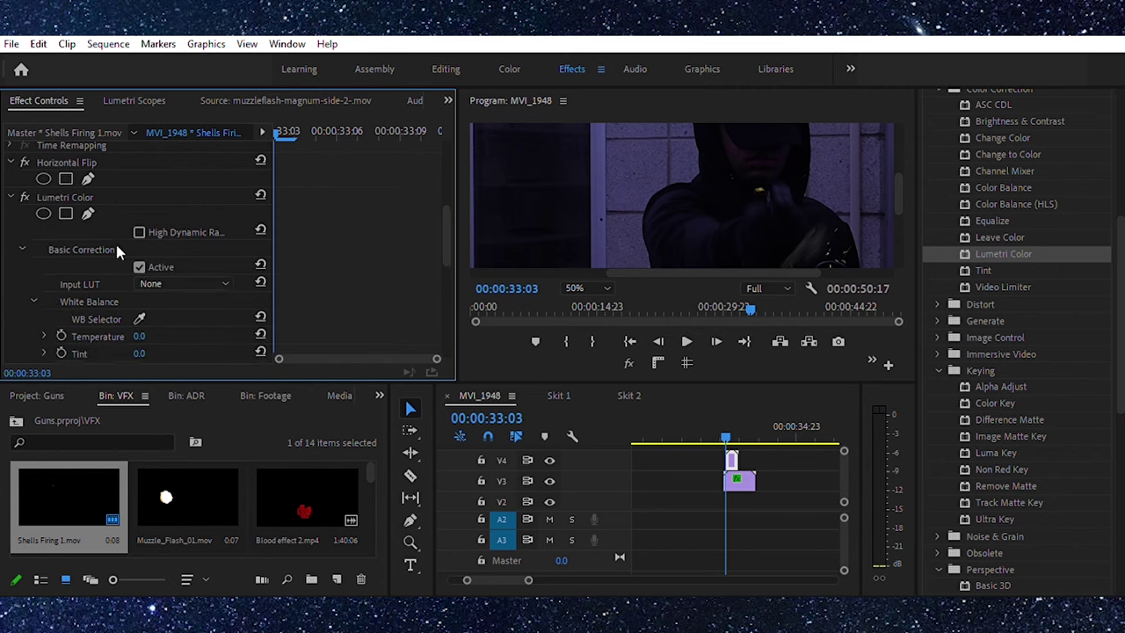
{"action": "scroll", "coordinate": [245, 266], "scroll_direction": "down", "scroll_amount": 4}
{"action": "left_click_drag", "start_coordinate": [150, 263], "coordinate": [143, 264]}
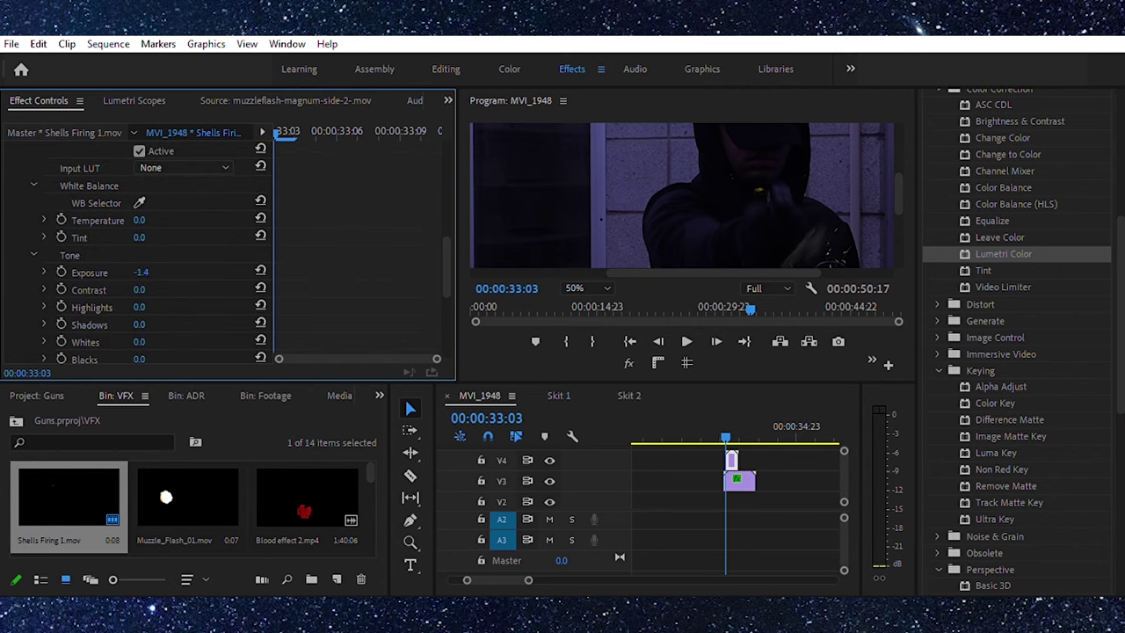
{"action": "left_click_drag", "start_coordinate": [145, 220], "coordinate": [132, 220]}
{"action": "left_click_drag", "start_coordinate": [142, 289], "coordinate": [134, 272]}
Step frame by frame through the shot to check how the ejected shell blends with the darkened footage
{"action": "key", "text": "Right"}
{"action": "key", "text": "Right"}
{"action": "key", "text": "Right"}
{"action": "key", "text": "Left"}
{"action": "key", "text": "Left"}
{"action": "key", "text": "Left"}
{"action": "left_click", "coordinate": [576, 281]}
{"action": "left_click", "coordinate": [584, 291]}
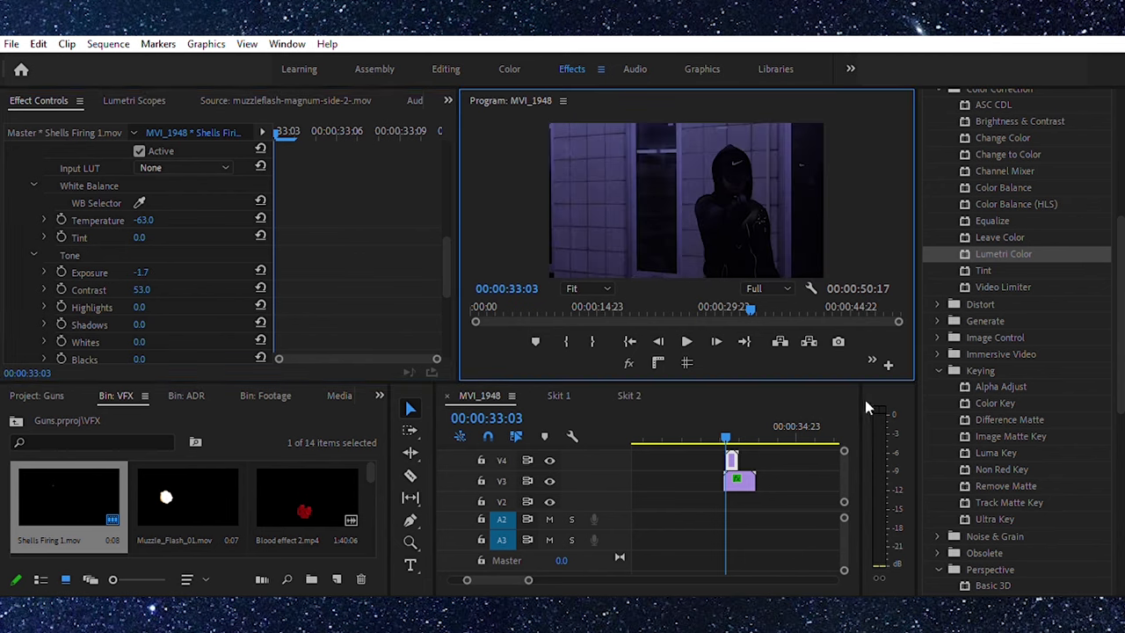
{"action": "key", "text": "Right"}
{"action": "key", "text": "Right"}
{"action": "key", "text": "Right"}
{"action": "key", "text": "Right"}
{"action": "key", "text": "Left"}
{"action": "key", "text": "Left"}
{"action": "key", "text": "Left"}
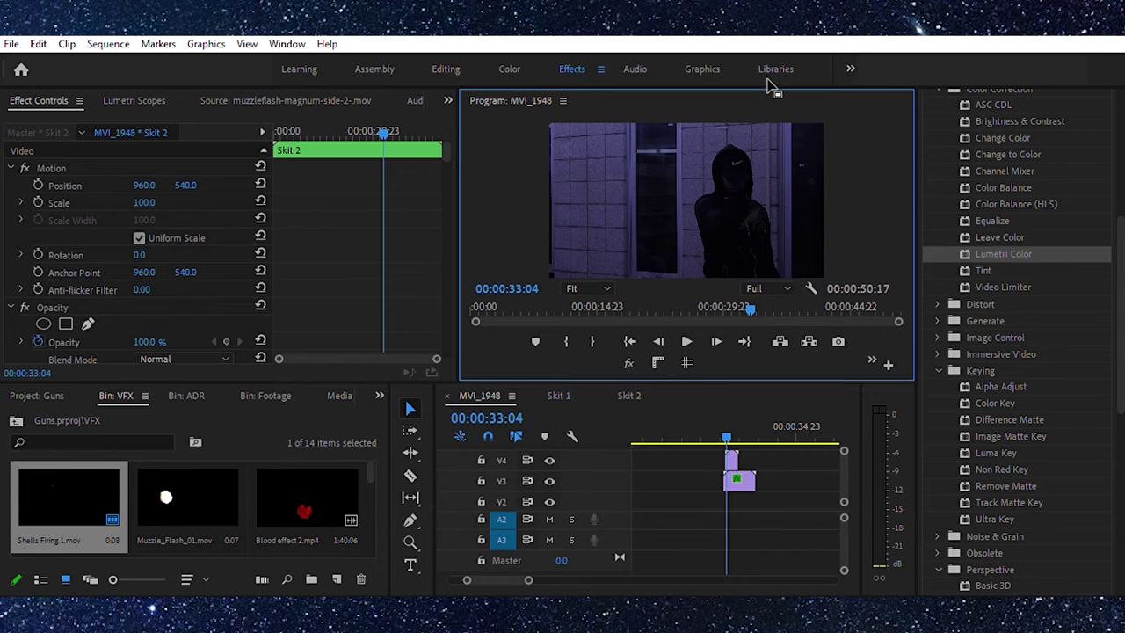
Review the muzzle flash and shell frames with the program preview maximized, then restore the workspace
{"action": "key", "text": "grave"}
{"action": "key", "text": "Right"}
{"action": "key", "text": "Right"}
{"action": "key", "text": "Right"}
{"action": "key", "text": "Left"}
{"action": "key", "text": "Left"}
{"action": "key", "text": "Left"}
{"action": "key", "text": "Left"}
{"action": "key", "text": "Left"}
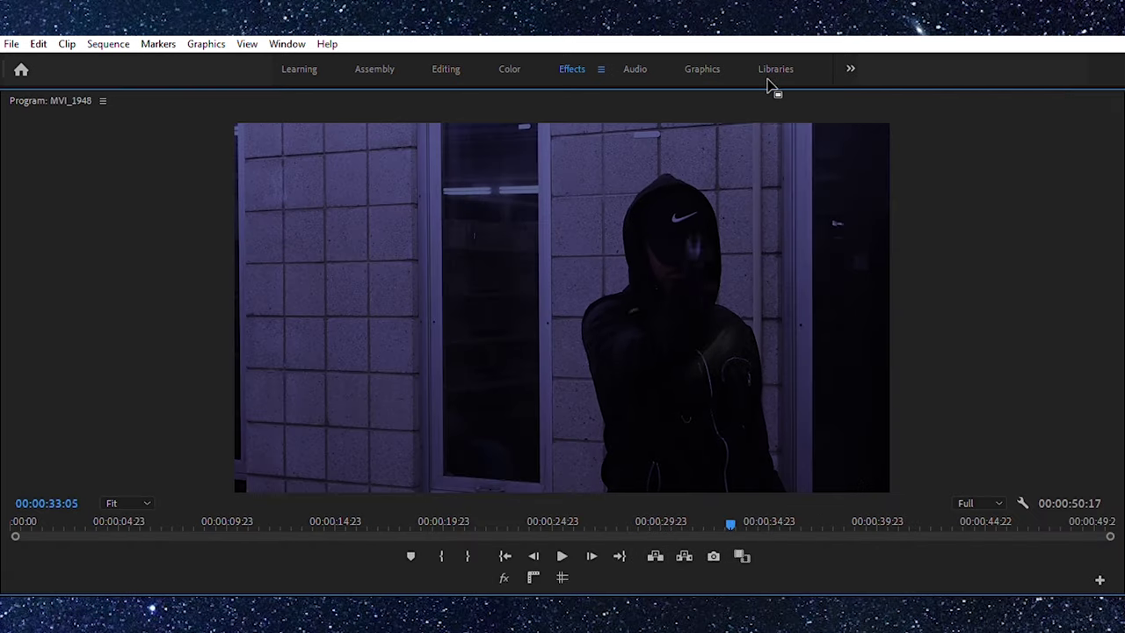
{"action": "key", "text": "grave"}
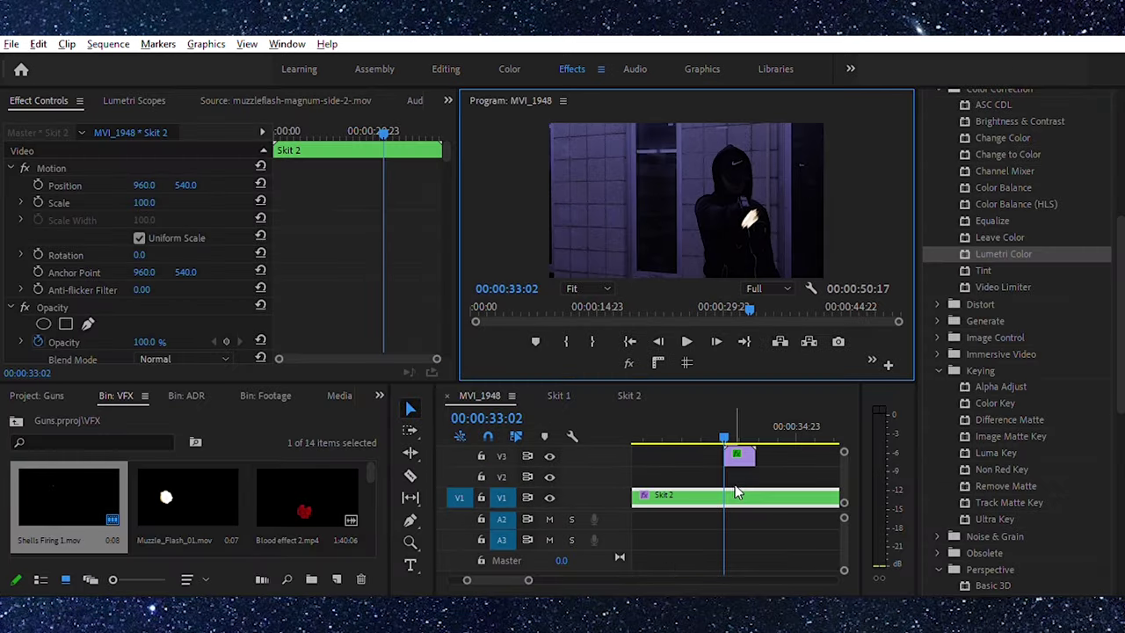
Duplicate the Skit 2 clip onto V2 and cut the copy down to a single frame at 00:00:33:03
{"action": "left_click_drag", "start_coordinate": [735, 484], "coordinate": [735, 465]}
{"action": "key", "text": "c"}
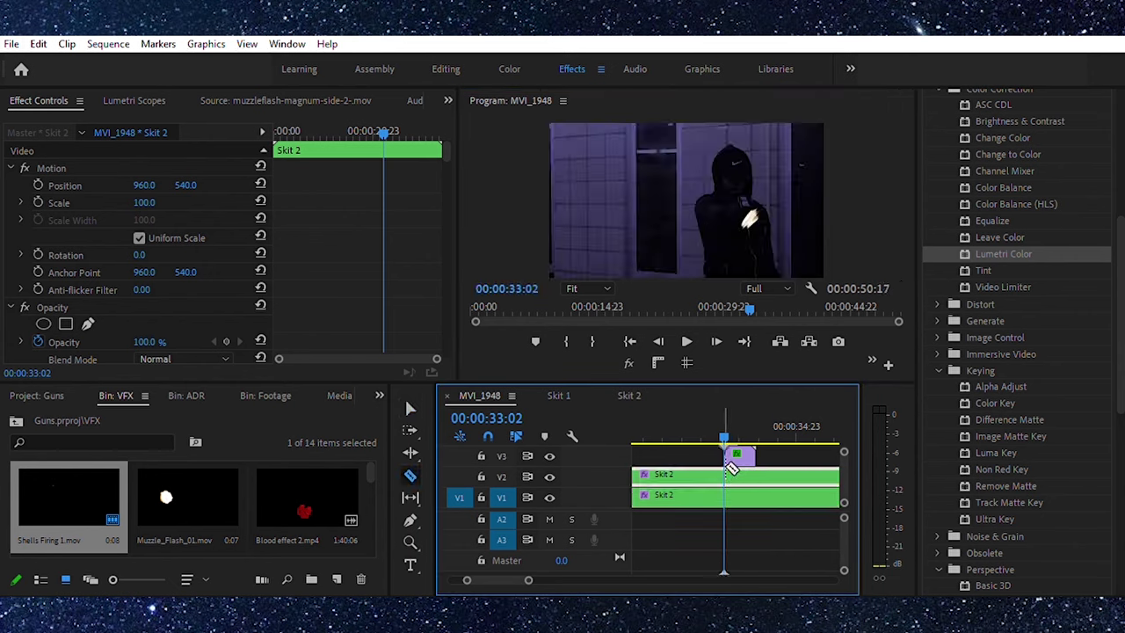
{"action": "left_click", "coordinate": [734, 468]}
{"action": "key", "text": "v"}
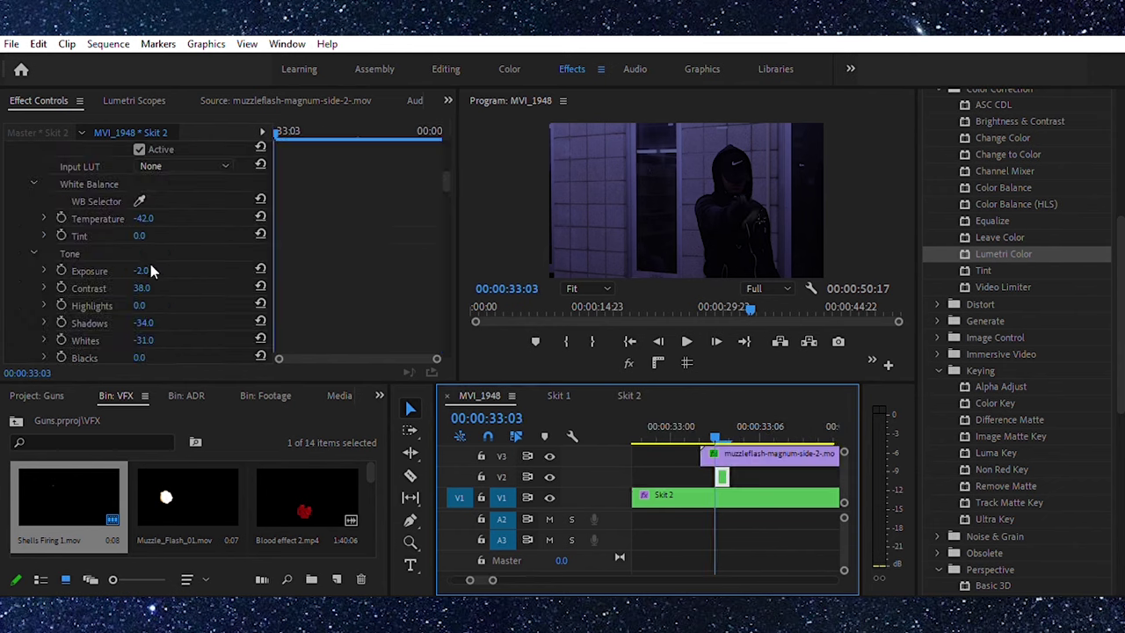
Reset the Lumetri Color effect on the one-frame Skit 2 copy on V2
{"action": "scroll", "coordinate": [155, 260], "scroll_direction": "up", "scroll_amount": 1}
{"action": "scroll", "coordinate": [179, 241], "scroll_direction": "up", "scroll_amount": 3}
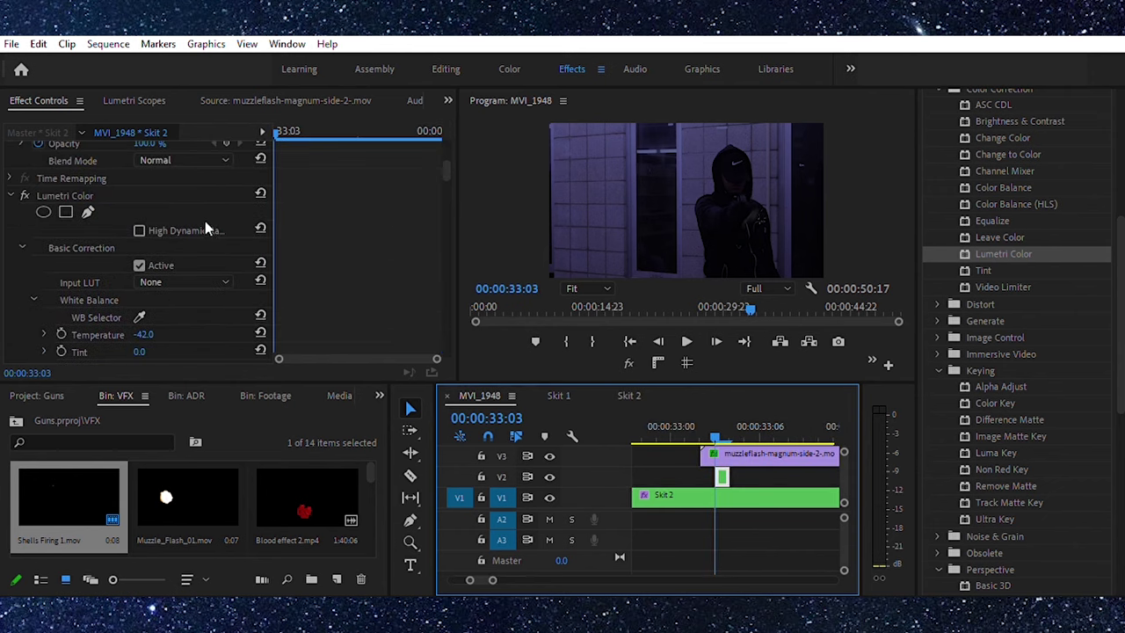
{"action": "left_click", "coordinate": [260, 190]}
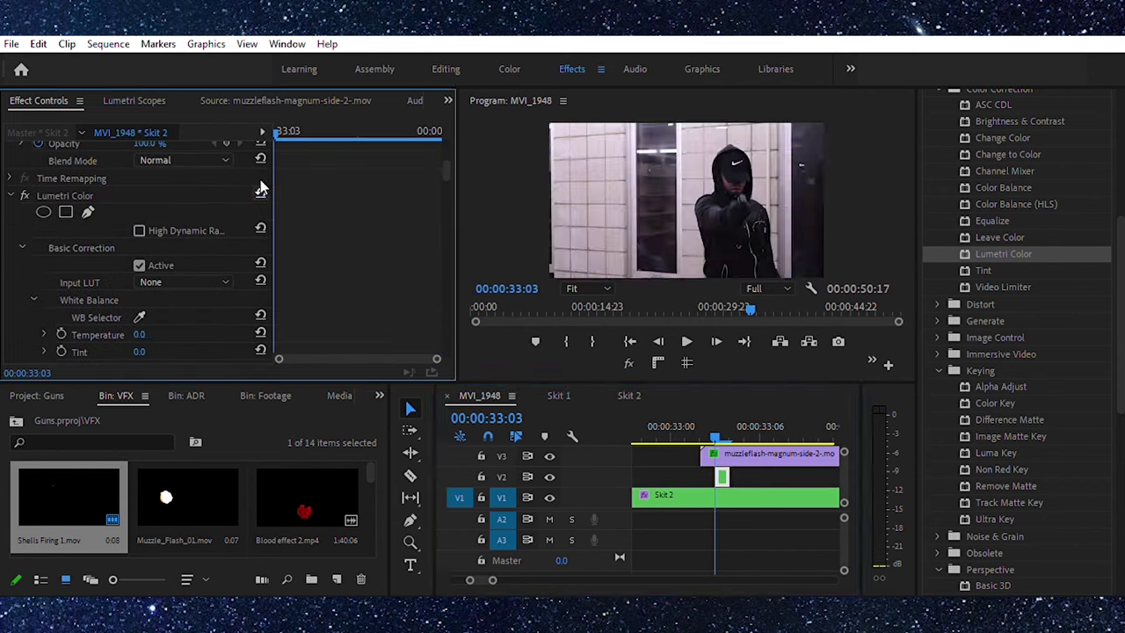
Apply the Crop effect to the one-frame Skit 2 copy on V2
{"action": "scroll", "coordinate": [1002, 360], "scroll_direction": "down", "scroll_amount": 7}
{"action": "left_click_drag", "start_coordinate": [1000, 376], "coordinate": [722, 472]}
{"action": "scroll", "coordinate": [294, 202], "scroll_direction": "down", "scroll_amount": 10}
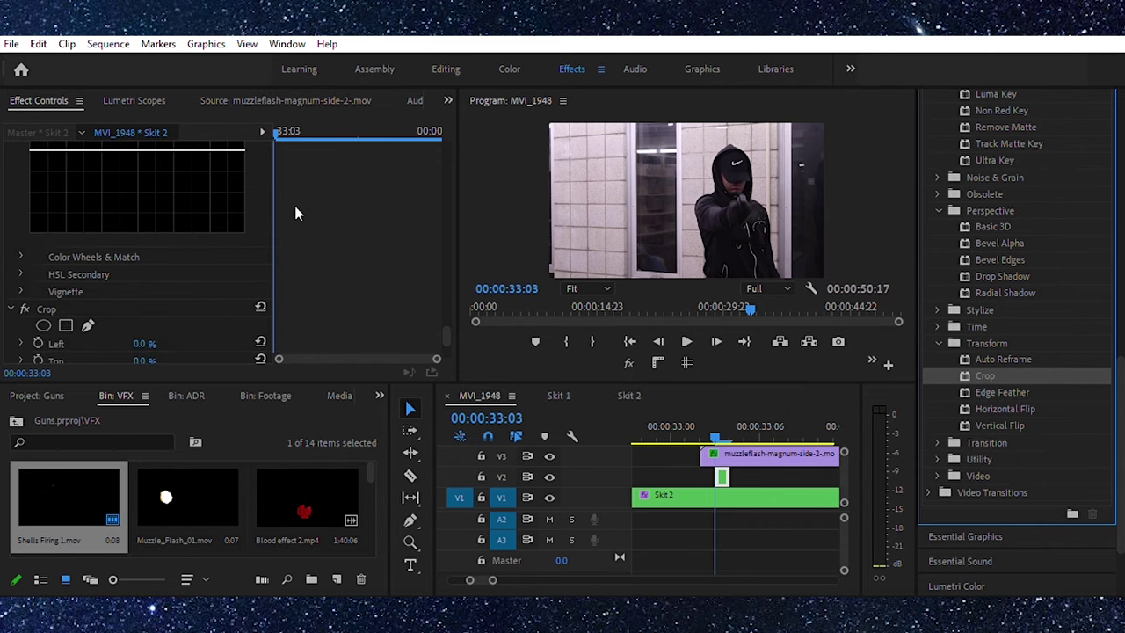
Draw a closed, jagged star-shaped pen mask for the Crop effect around the gun, face and upper chest
{"action": "scroll", "coordinate": [295, 213], "scroll_direction": "down", "scroll_amount": 2}
{"action": "left_click", "coordinate": [87, 212]}
{"action": "left_click", "coordinate": [816, 278]}
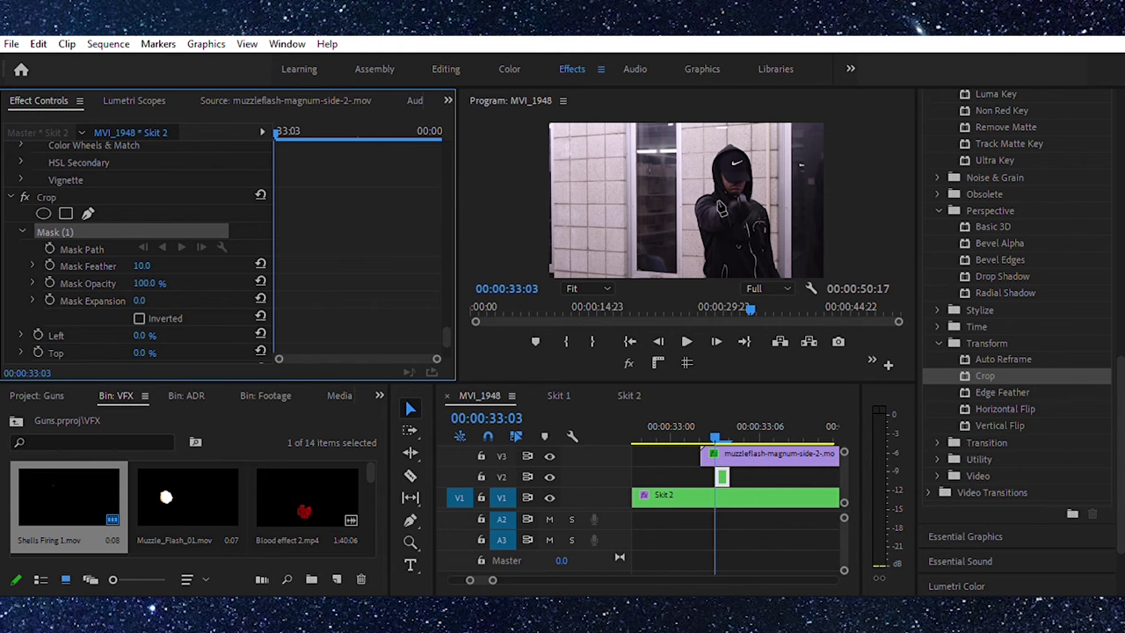
{"action": "left_click", "coordinate": [735, 154]}
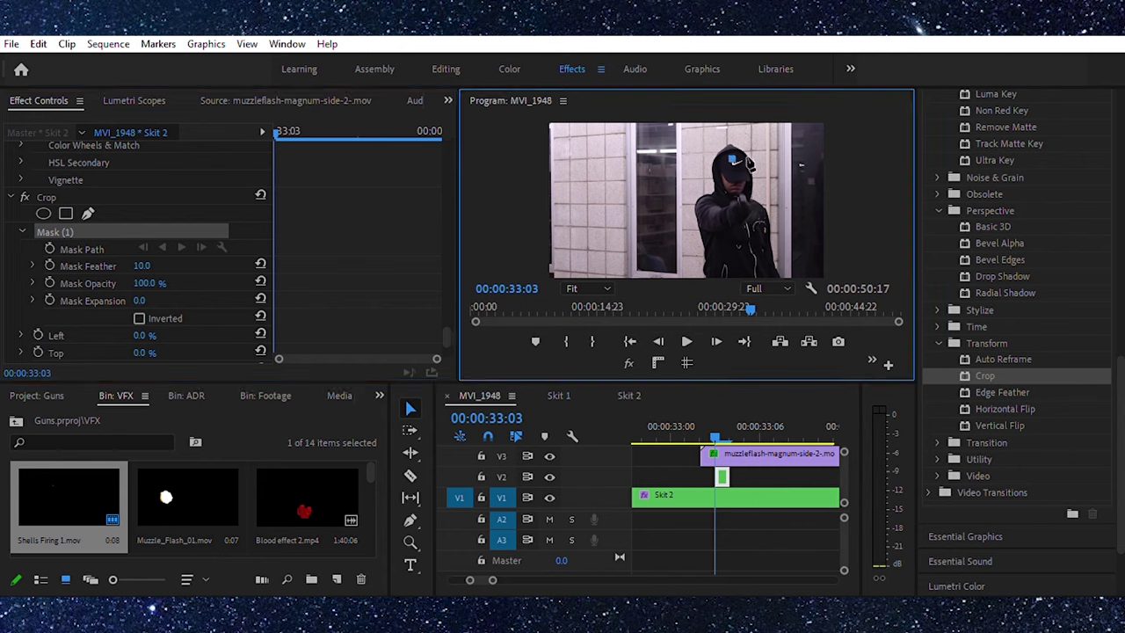
{"action": "left_click", "coordinate": [744, 169]}
{"action": "left_click", "coordinate": [741, 183]}
{"action": "left_click", "coordinate": [777, 156]}
{"action": "left_click", "coordinate": [768, 199]}
{"action": "left_click", "coordinate": [806, 197]}
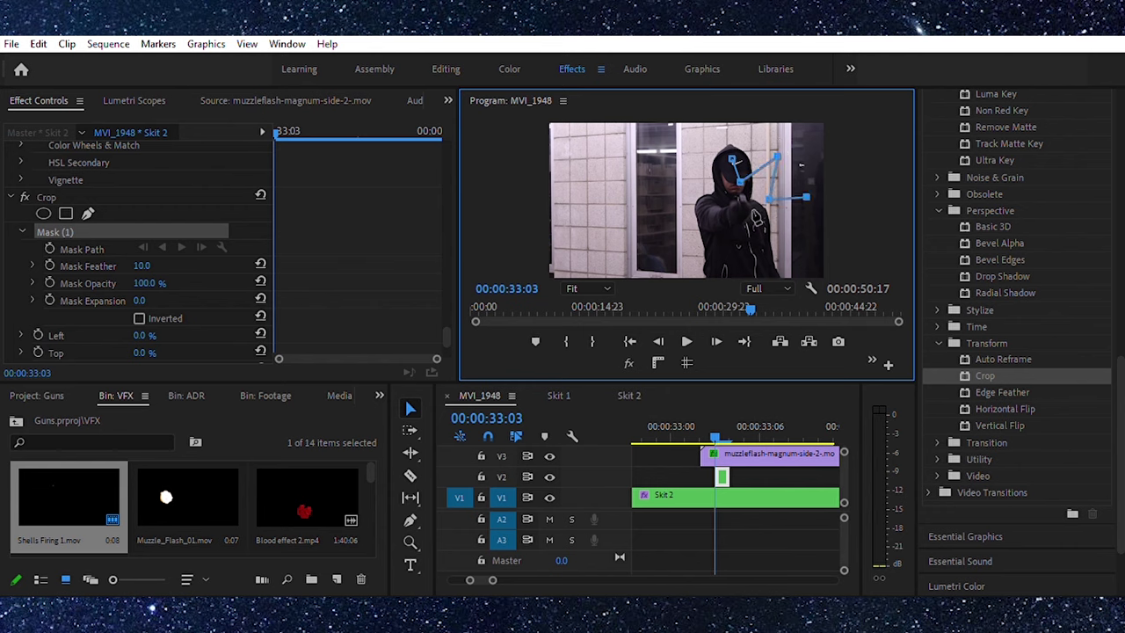
{"action": "left_click", "coordinate": [752, 226]}
{"action": "left_click", "coordinate": [744, 258]}
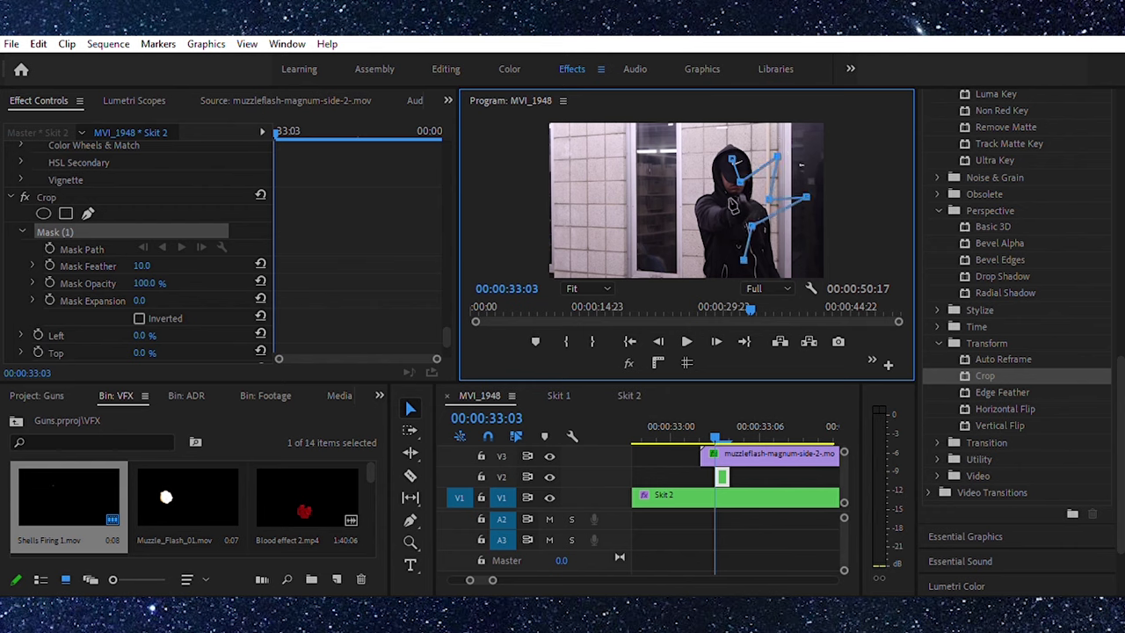
{"action": "left_click", "coordinate": [729, 220]}
{"action": "left_click", "coordinate": [697, 198]}
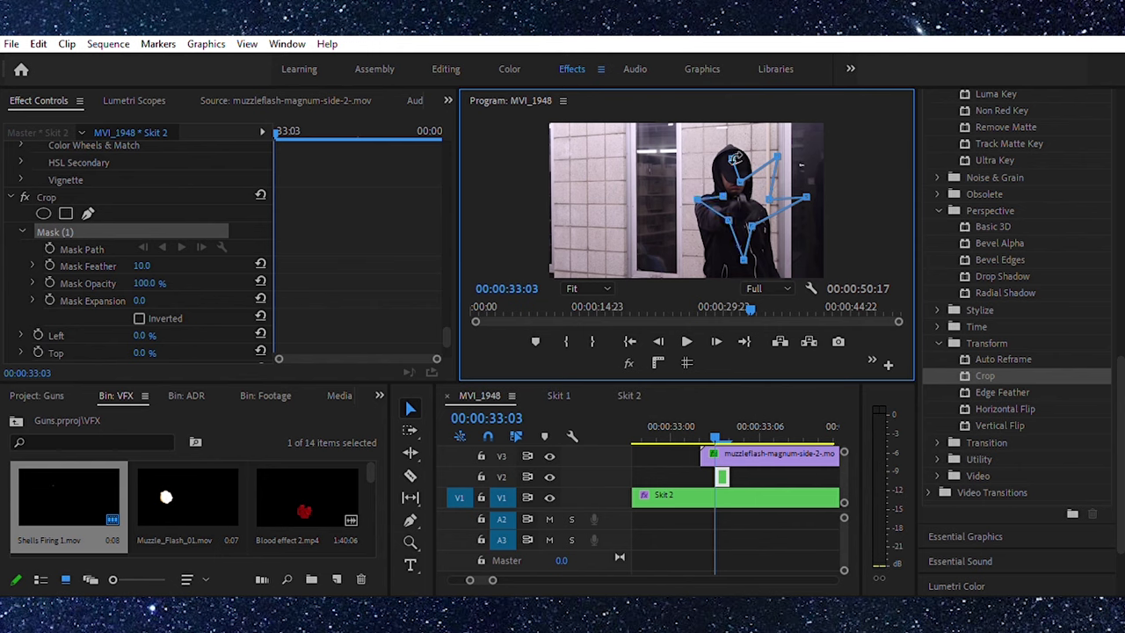
{"action": "left_click", "coordinate": [728, 184]}
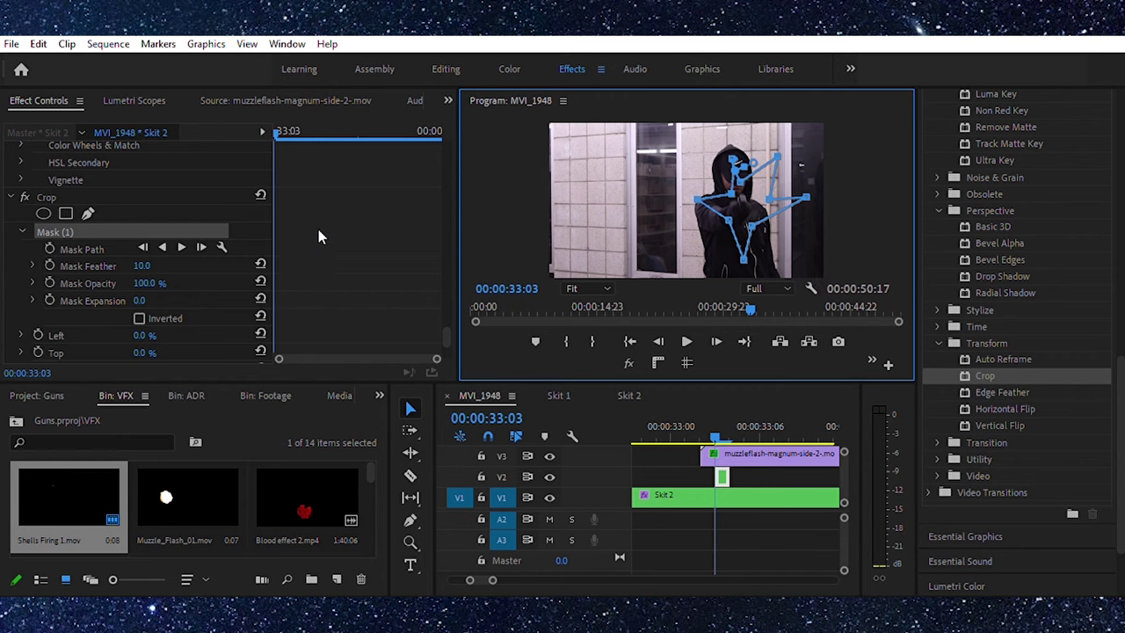
Invert the Crop mask and set the crop's Left value to 100%
{"action": "scroll", "coordinate": [318, 229], "scroll_direction": "down", "scroll_amount": 3}
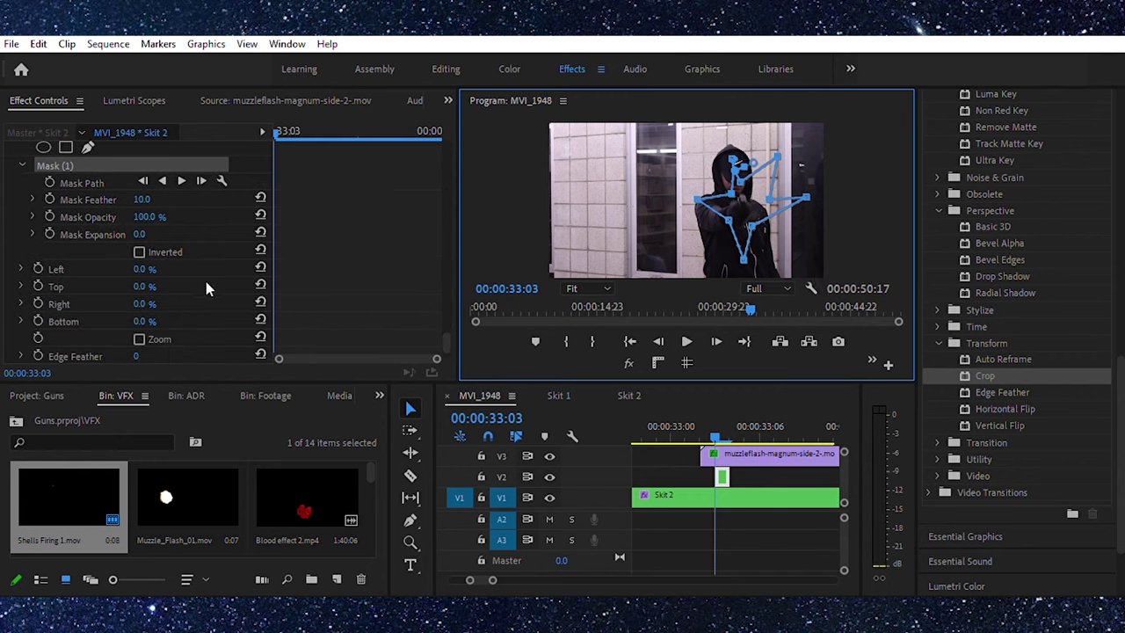
{"action": "left_click", "coordinate": [139, 252]}
{"action": "left_click_drag", "start_coordinate": [142, 269], "coordinate": [232, 269]}
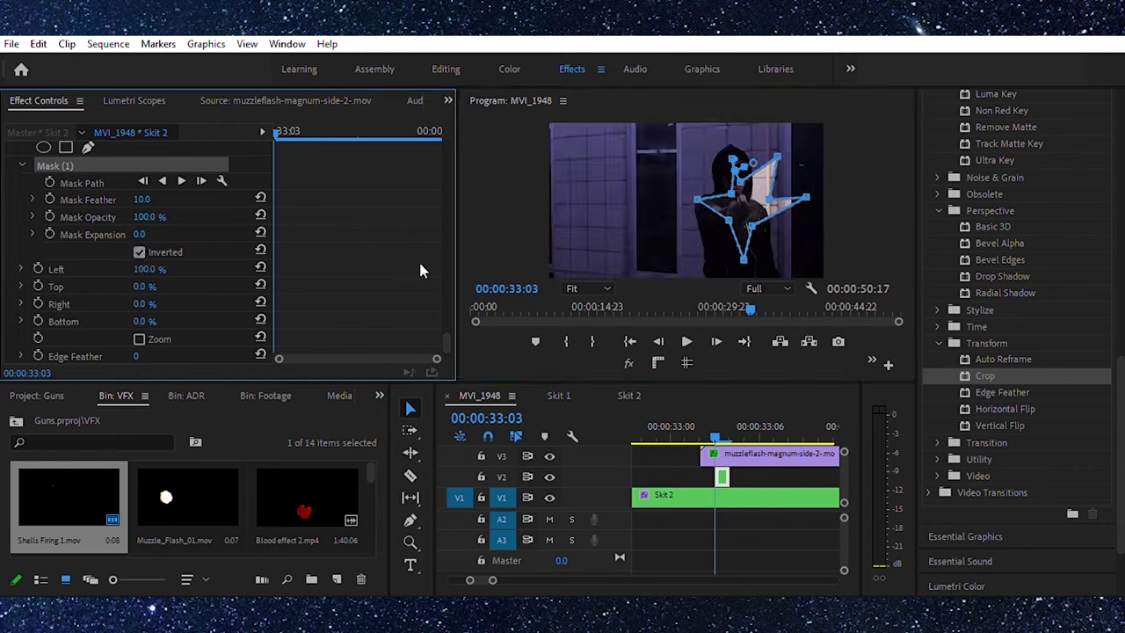
In the V2 Skit 2 copy's Lumetri Color, set Exposure to 2.0, Contrast to -69 and Temperature to 56
{"action": "scroll", "coordinate": [366, 227], "scroll_direction": "up", "scroll_amount": 2}
{"action": "left_click_drag", "start_coordinate": [446, 323], "coordinate": [443, 220]}
{"action": "left_click", "coordinate": [21, 207]}
{"action": "left_click", "coordinate": [21, 223]}
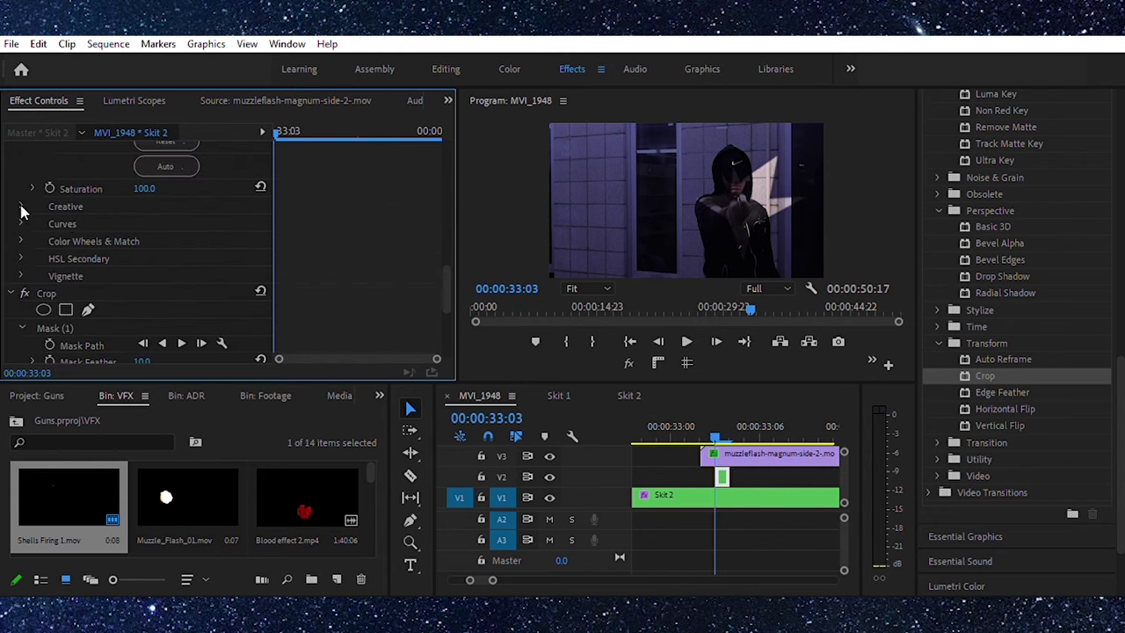
{"action": "scroll", "coordinate": [292, 251], "scroll_direction": "up", "scroll_amount": 7}
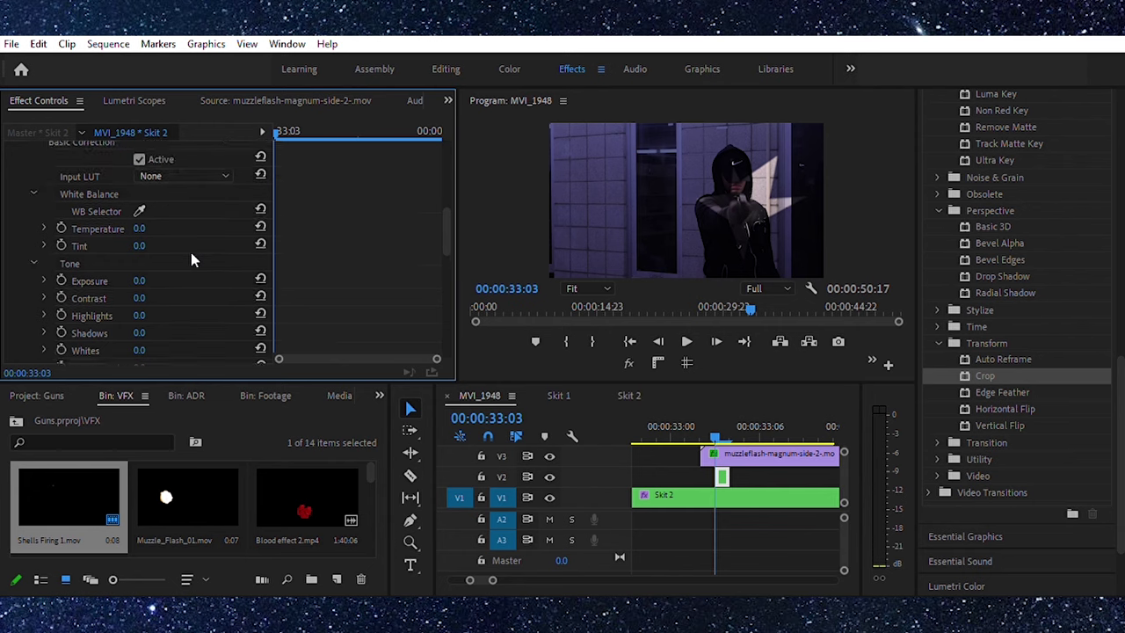
{"action": "scroll", "coordinate": [161, 313], "scroll_direction": "down", "scroll_amount": 1}
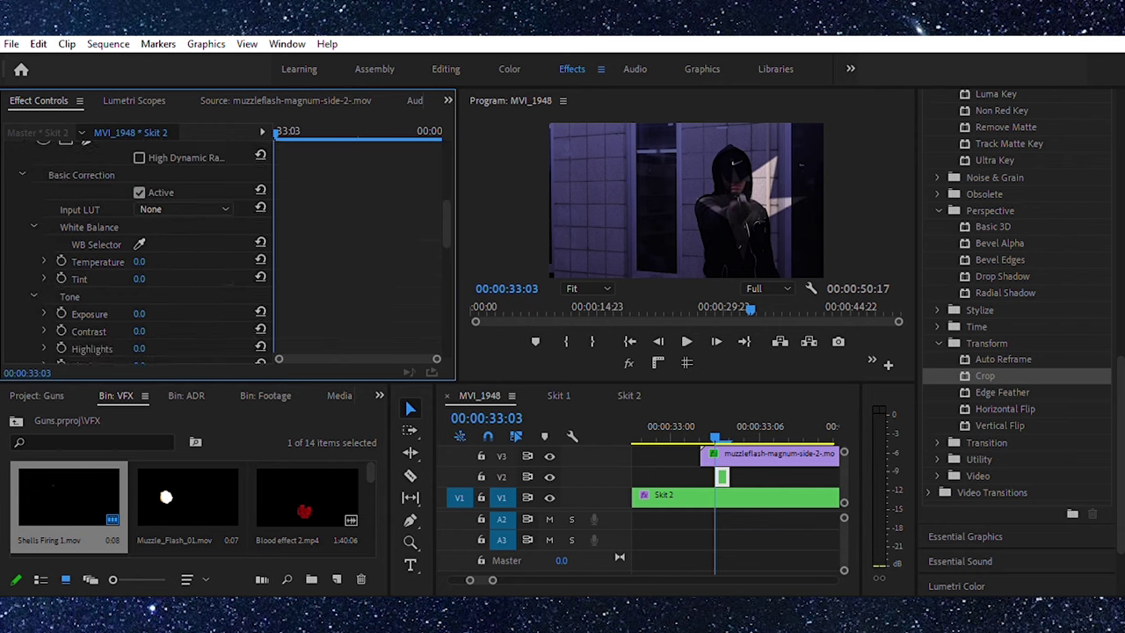
{"action": "left_click_drag", "start_coordinate": [139, 313], "coordinate": [157, 314]}
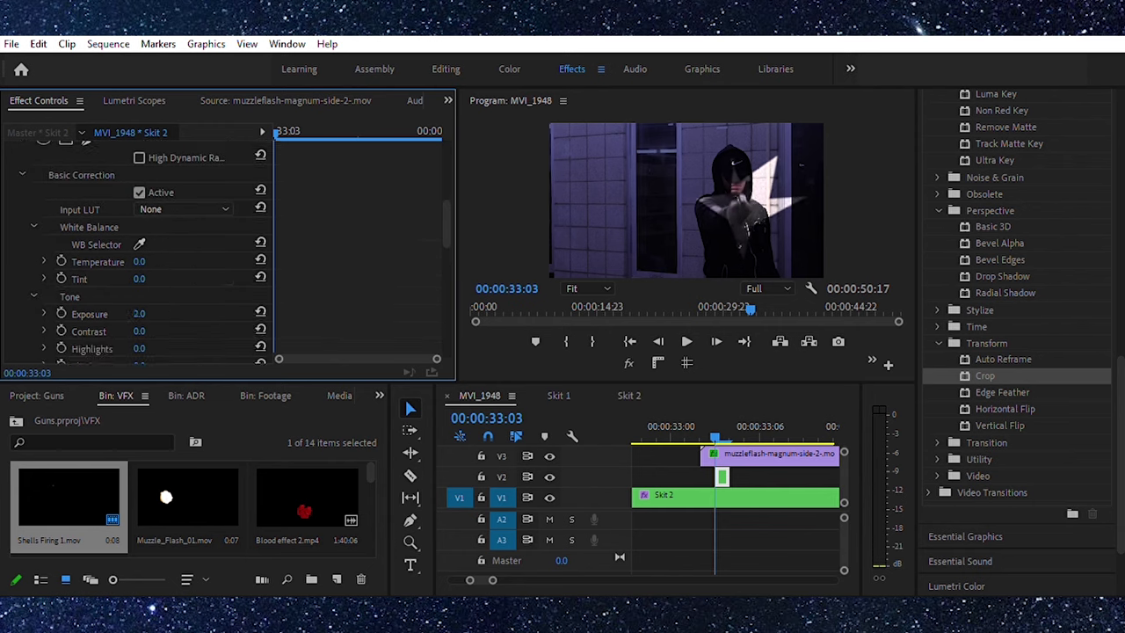
{"action": "left_click_drag", "start_coordinate": [141, 331], "coordinate": [53, 332]}
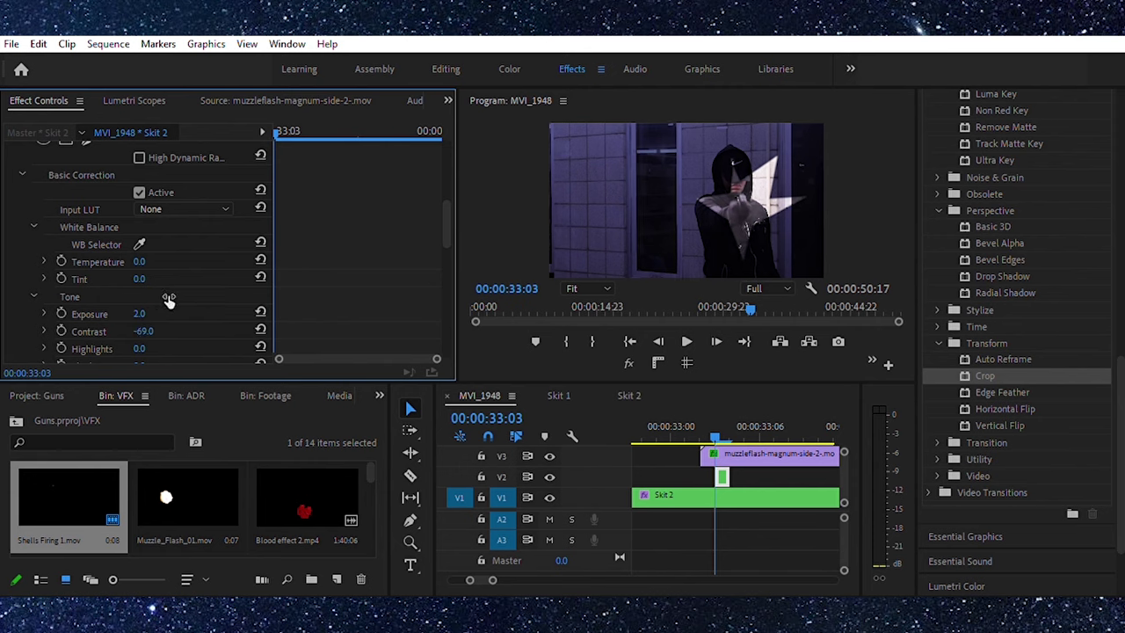
{"action": "scroll", "coordinate": [163, 317], "scroll_direction": "up", "scroll_amount": 1}
{"action": "left_click_drag", "start_coordinate": [139, 295], "coordinate": [175, 294]}
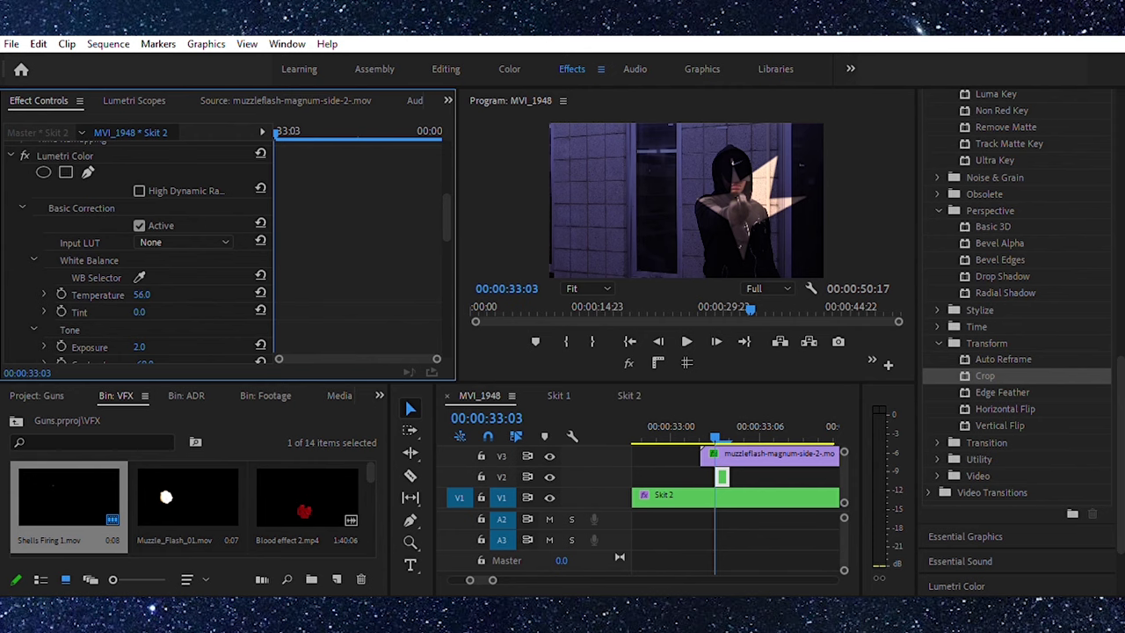
Move the one-frame Skit 2 copy on V2 one frame earlier so it starts at 00:00:33:02 with the muzzle flash
{"action": "key", "text": "Left"}
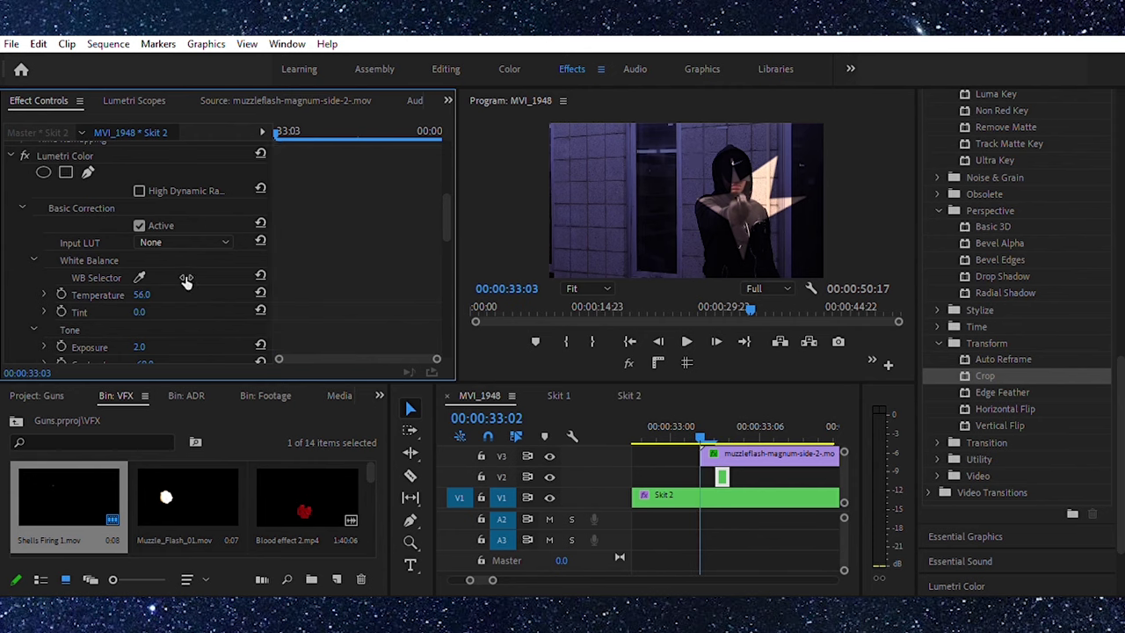
{"action": "left_click", "coordinate": [725, 470]}
{"action": "left_click_drag", "start_coordinate": [726, 464], "coordinate": [713, 464]}
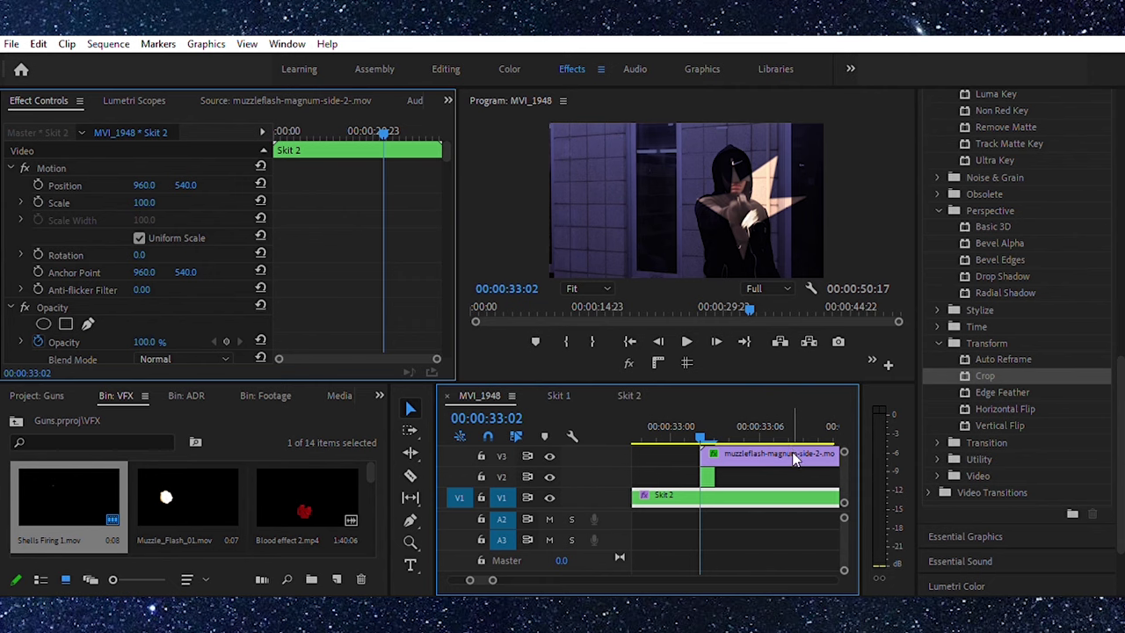
Soften the flash light by setting the Crop mask's feather to 154 and its expansion to 30
{"action": "left_click", "coordinate": [707, 476]}
{"action": "scroll", "coordinate": [344, 221], "scroll_direction": "down", "scroll_amount": 3}
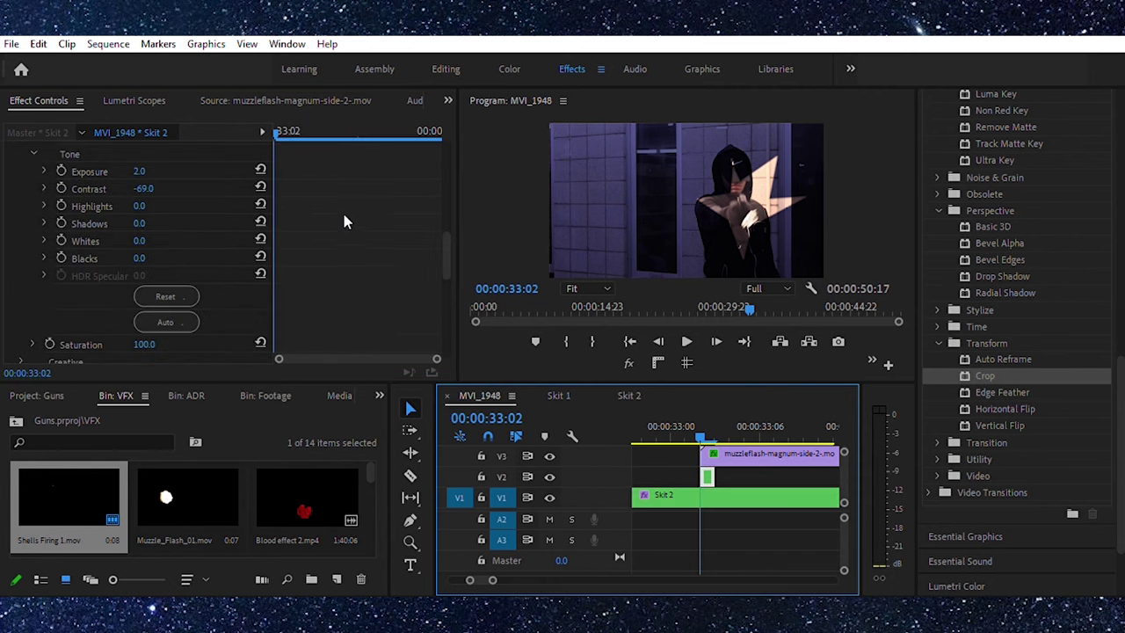
{"action": "scroll", "coordinate": [319, 326], "scroll_direction": "down", "scroll_amount": 10}
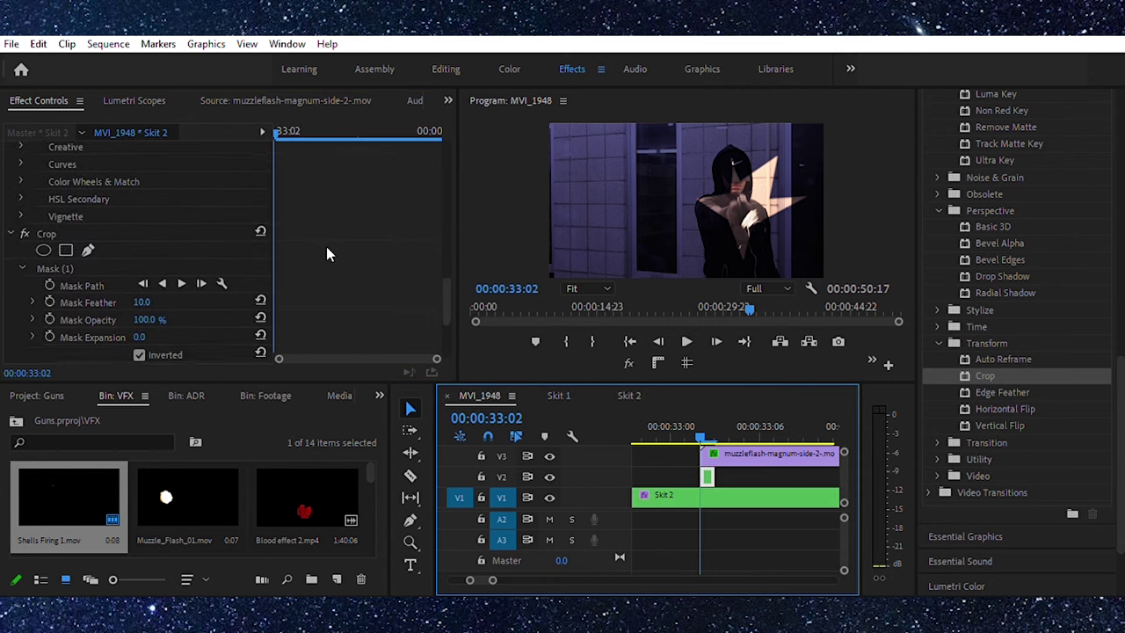
{"action": "scroll", "coordinate": [312, 224], "scroll_direction": "up", "scroll_amount": 2}
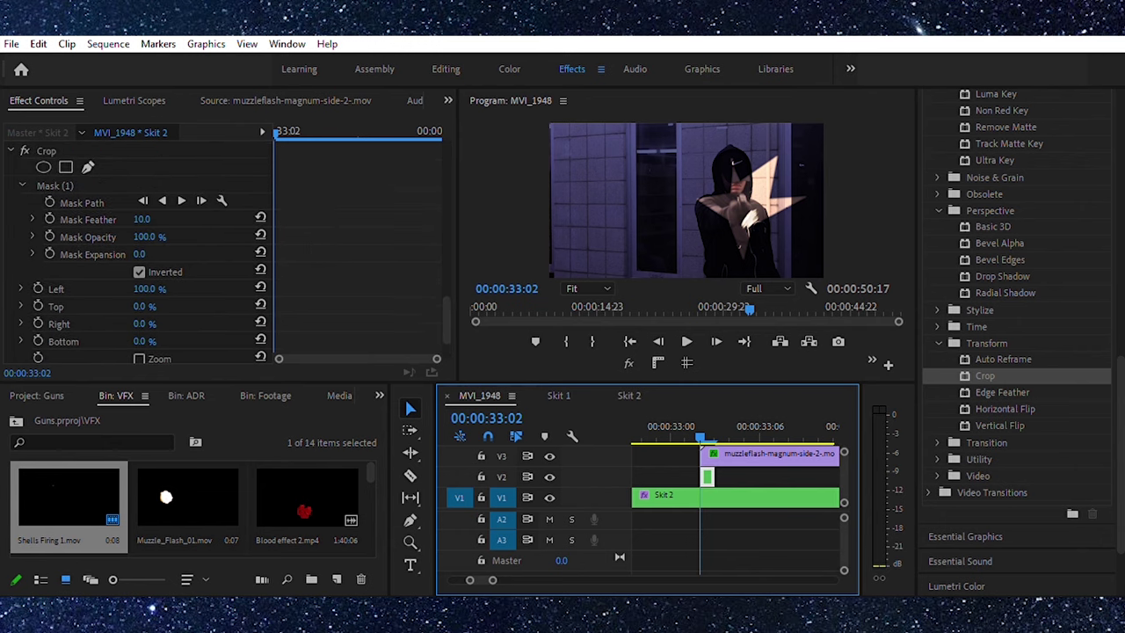
{"action": "left_click_drag", "start_coordinate": [141, 219], "coordinate": [259, 219]}
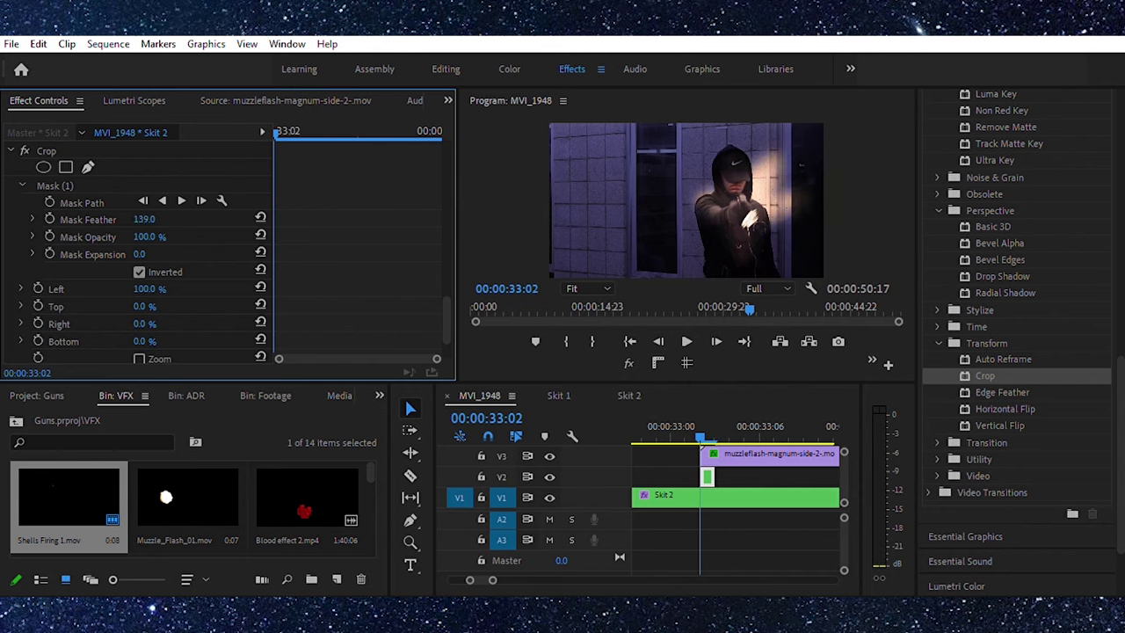
{"action": "left_click_drag", "start_coordinate": [142, 254], "coordinate": [193, 254]}
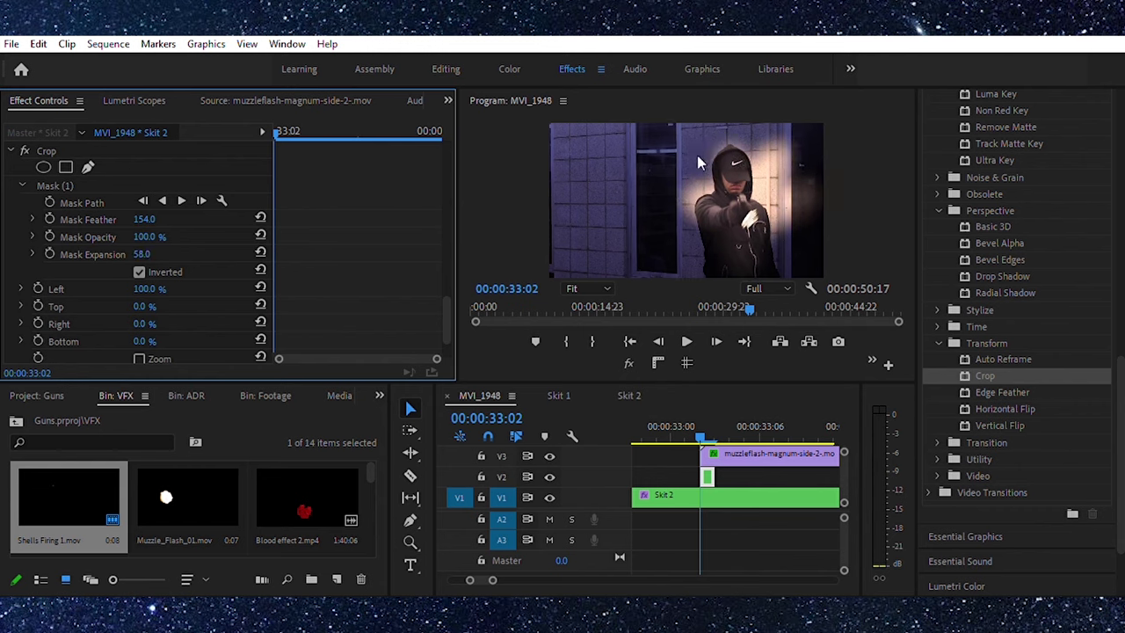
{"action": "left_click_drag", "start_coordinate": [144, 254], "coordinate": [119, 254]}
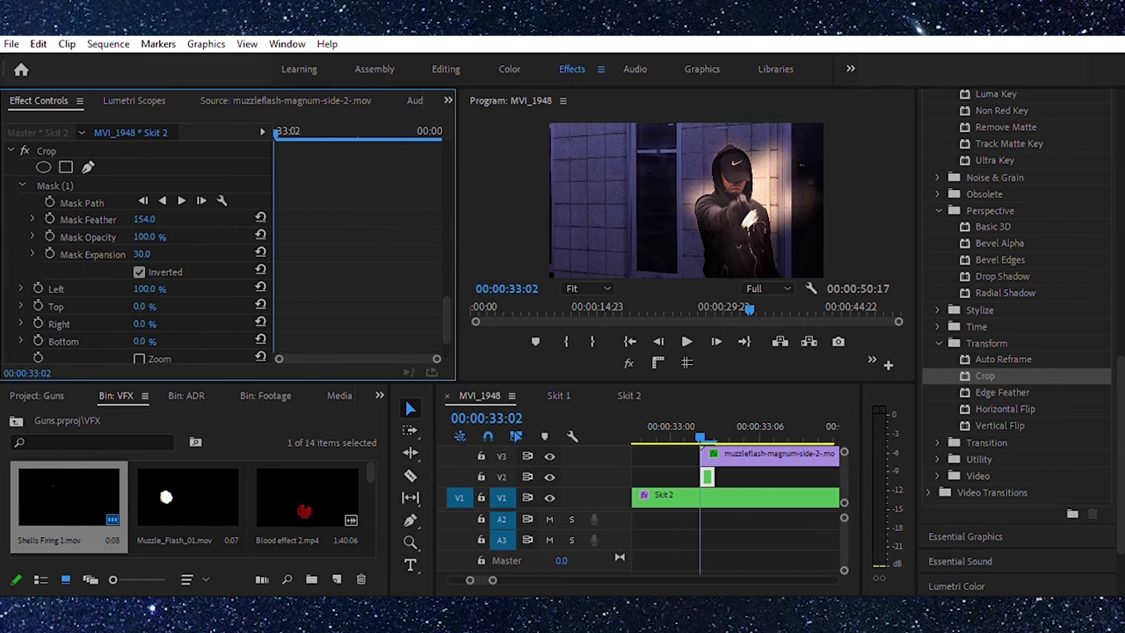
Shift the star-shaped Crop mask slightly lower over the shooter and rotate it counterclockwise
{"action": "left_click", "coordinate": [101, 185]}
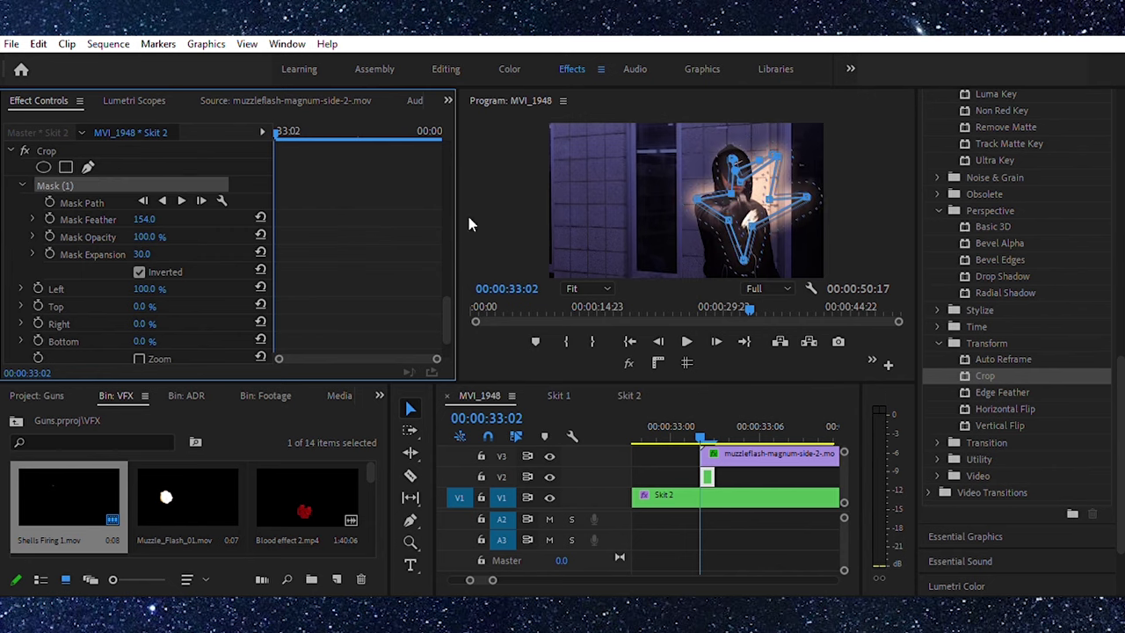
{"action": "left_click", "coordinate": [758, 203]}
{"action": "left_click_drag", "start_coordinate": [758, 204], "coordinate": [758, 199]}
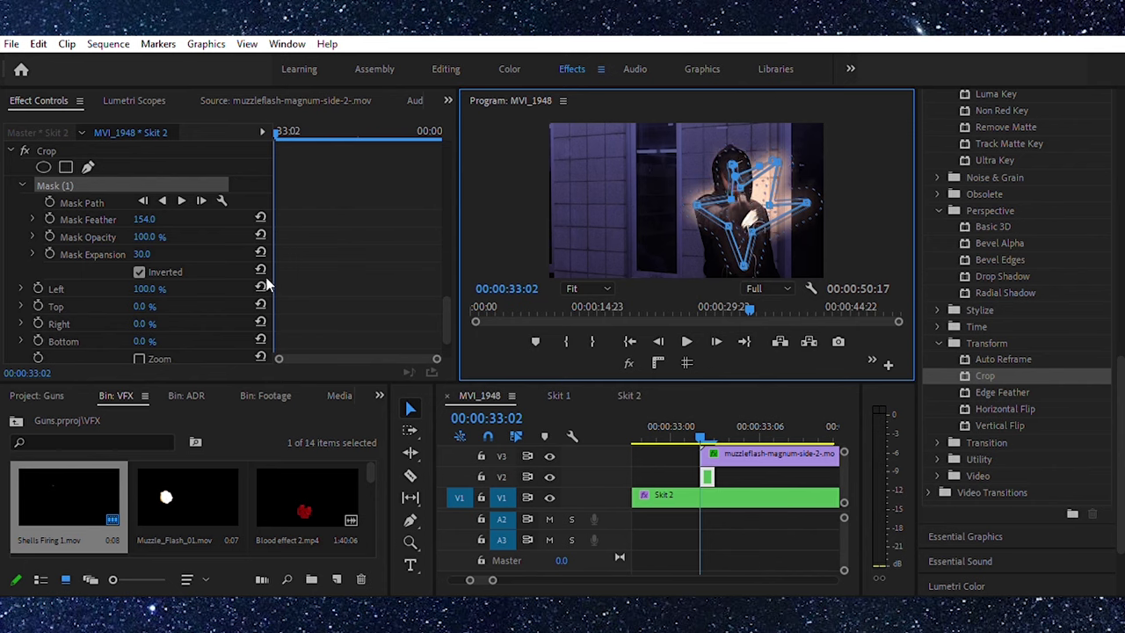
{"action": "left_click", "coordinate": [366, 285]}
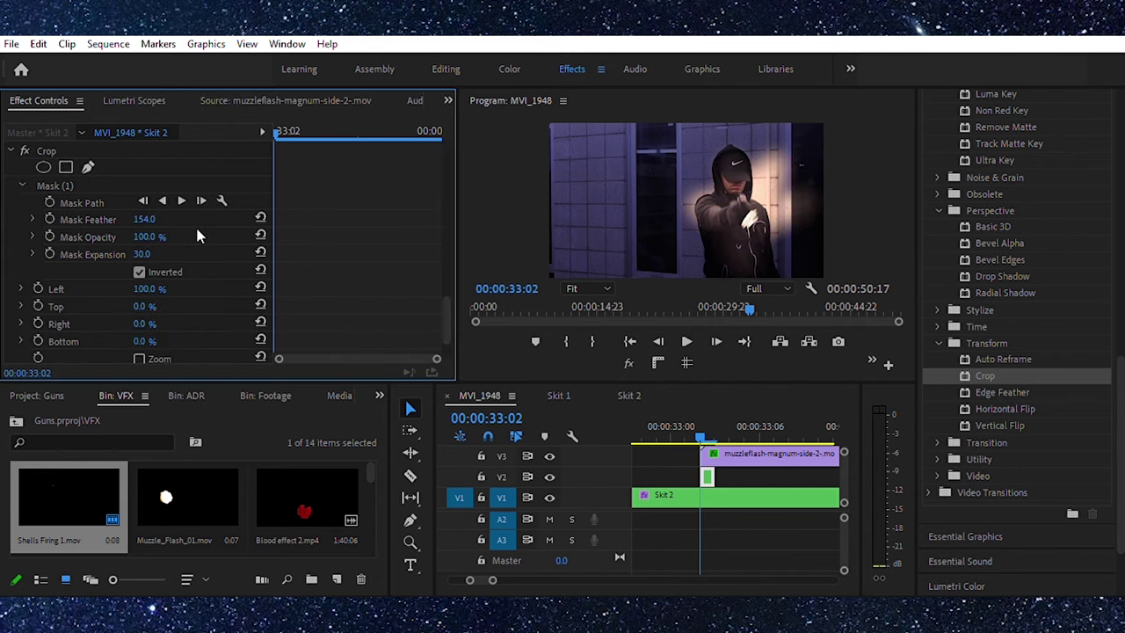
{"action": "left_click", "coordinate": [67, 182]}
{"action": "left_click_drag", "start_coordinate": [741, 134], "coordinate": [661, 162]}
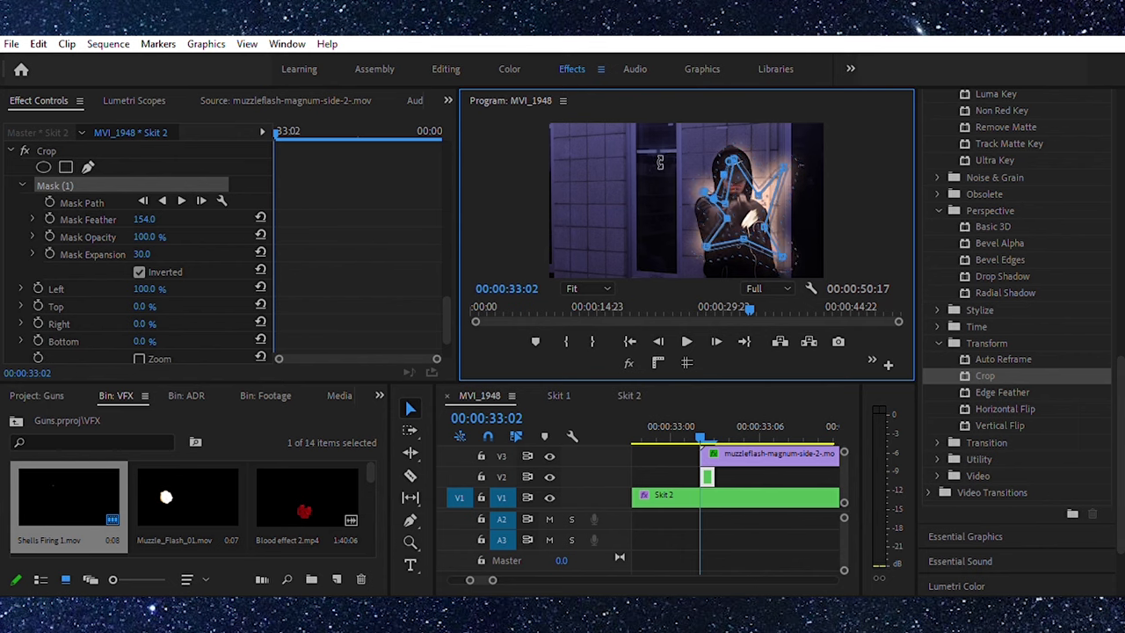
{"action": "left_click", "coordinate": [238, 286]}
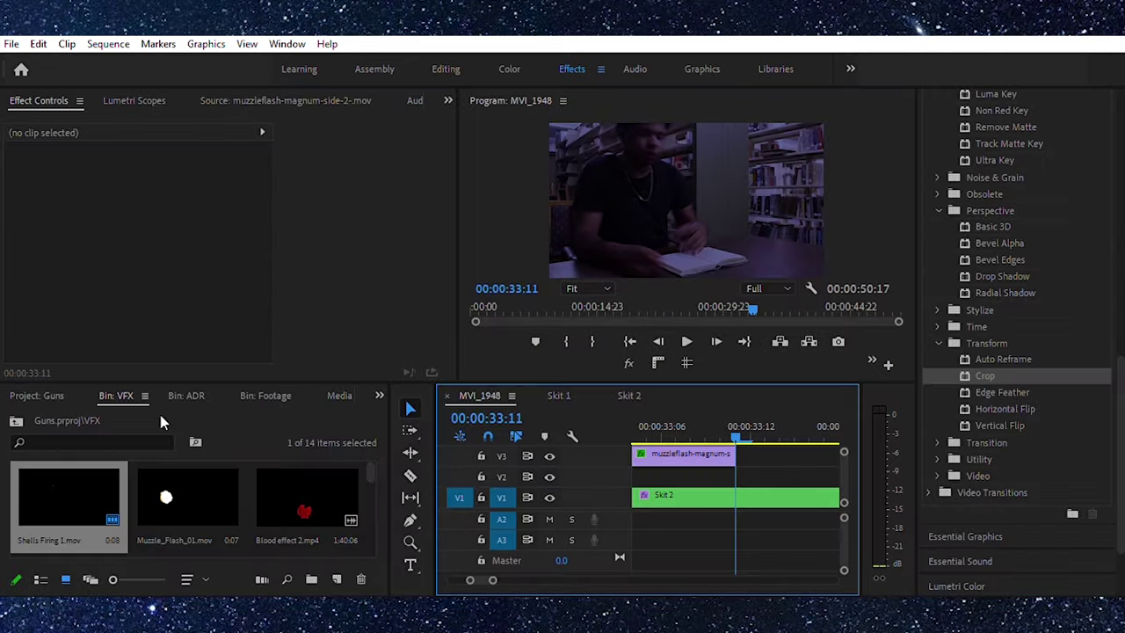
Bring blood splatter 1.mp4 from the VFX bin onto V2 at 00:00:33:11 and key out its green background with Ultra Key
{"action": "scroll", "coordinate": [185, 497], "scroll_direction": "down", "scroll_amount": 2}
{"action": "scroll", "coordinate": [186, 502], "scroll_direction": "down", "scroll_amount": 5}
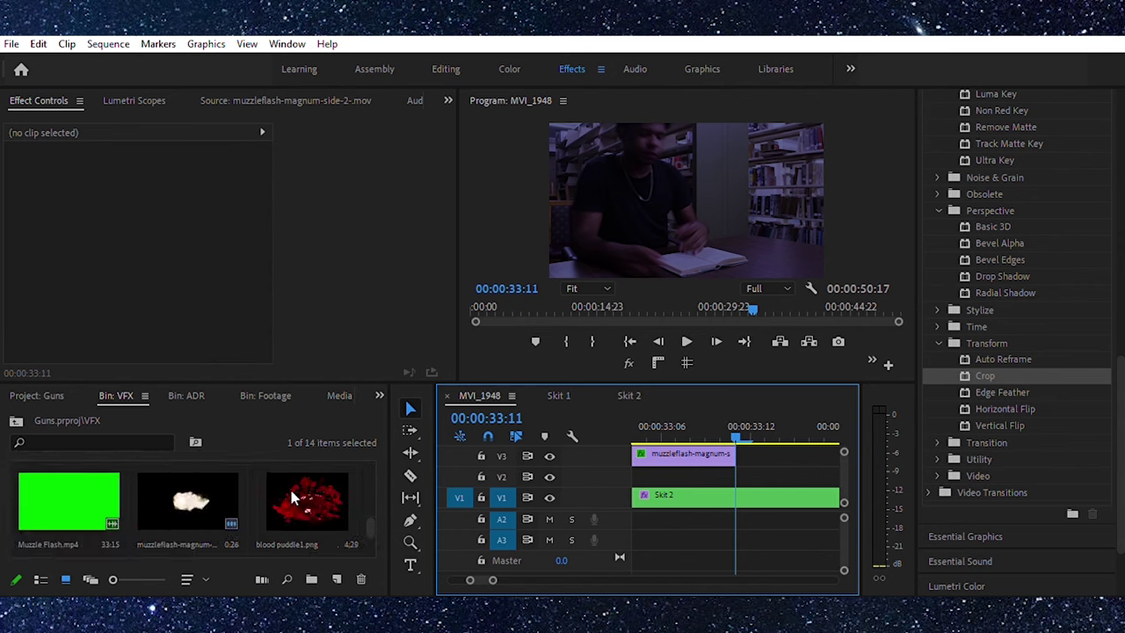
{"action": "scroll", "coordinate": [299, 498], "scroll_direction": "up", "scroll_amount": 3}
{"action": "scroll", "coordinate": [262, 490], "scroll_direction": "up", "scroll_amount": 1}
{"action": "scroll", "coordinate": [319, 479], "scroll_direction": "down", "scroll_amount": 1}
{"action": "scroll", "coordinate": [85, 480], "scroll_direction": "up", "scroll_amount": 1}
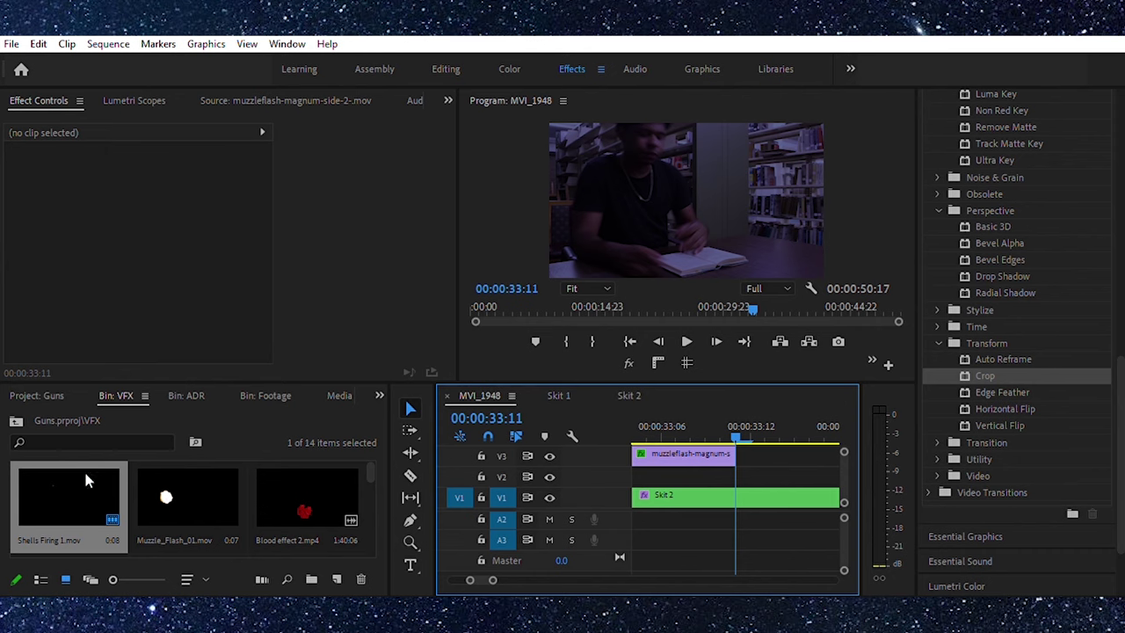
{"action": "scroll", "coordinate": [270, 475], "scroll_direction": "down", "scroll_amount": 2}
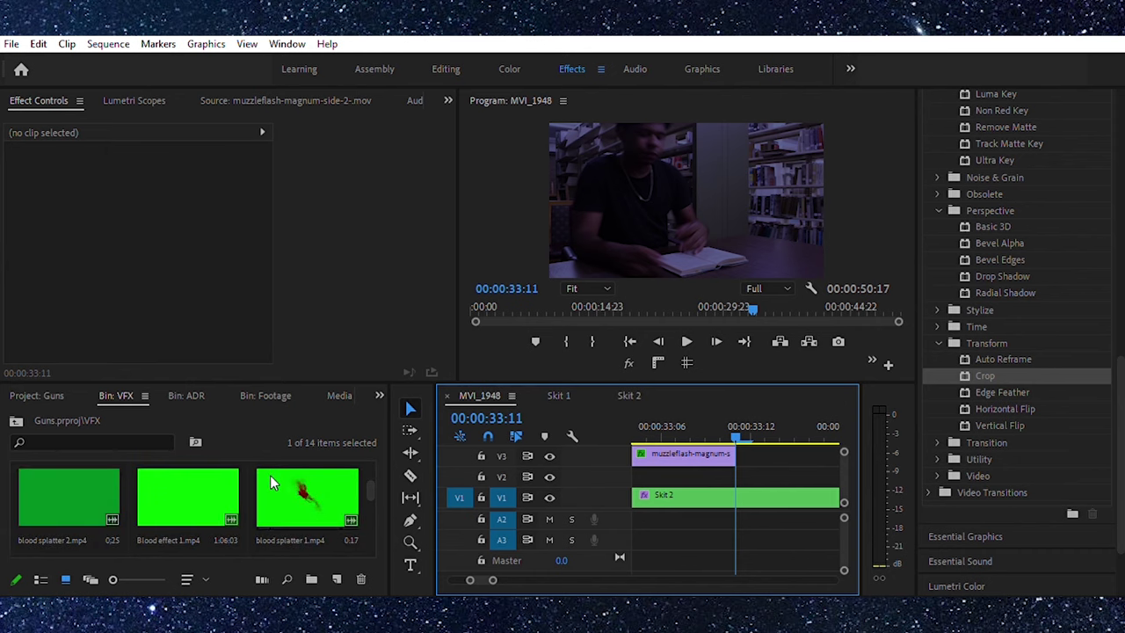
{"action": "double_click", "coordinate": [334, 484]}
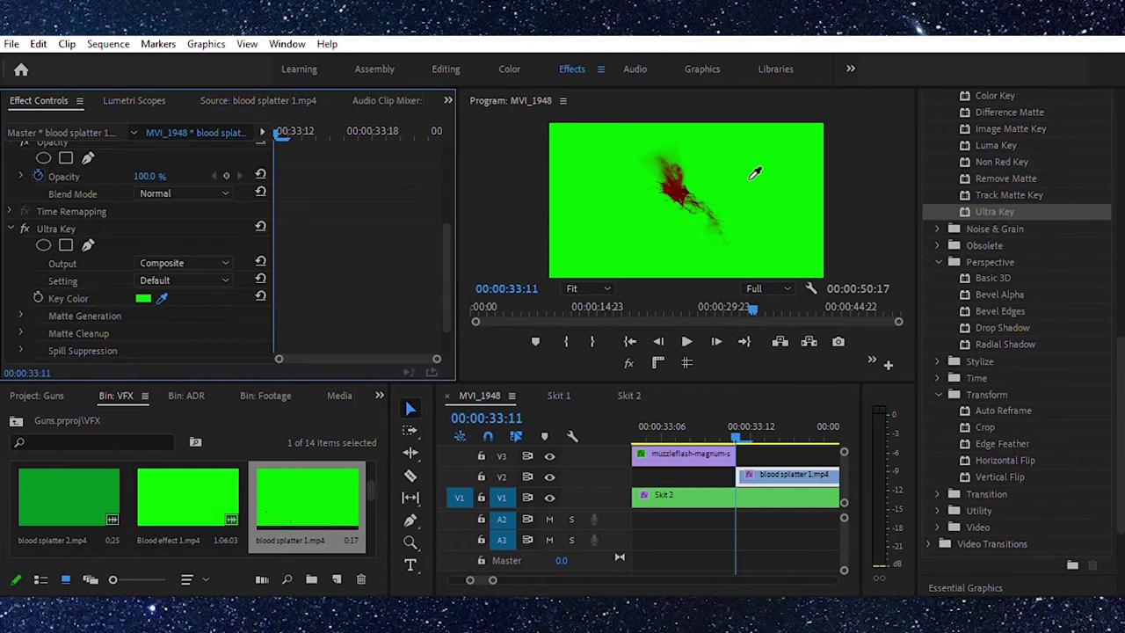
{"action": "left_click", "coordinate": [754, 173]}
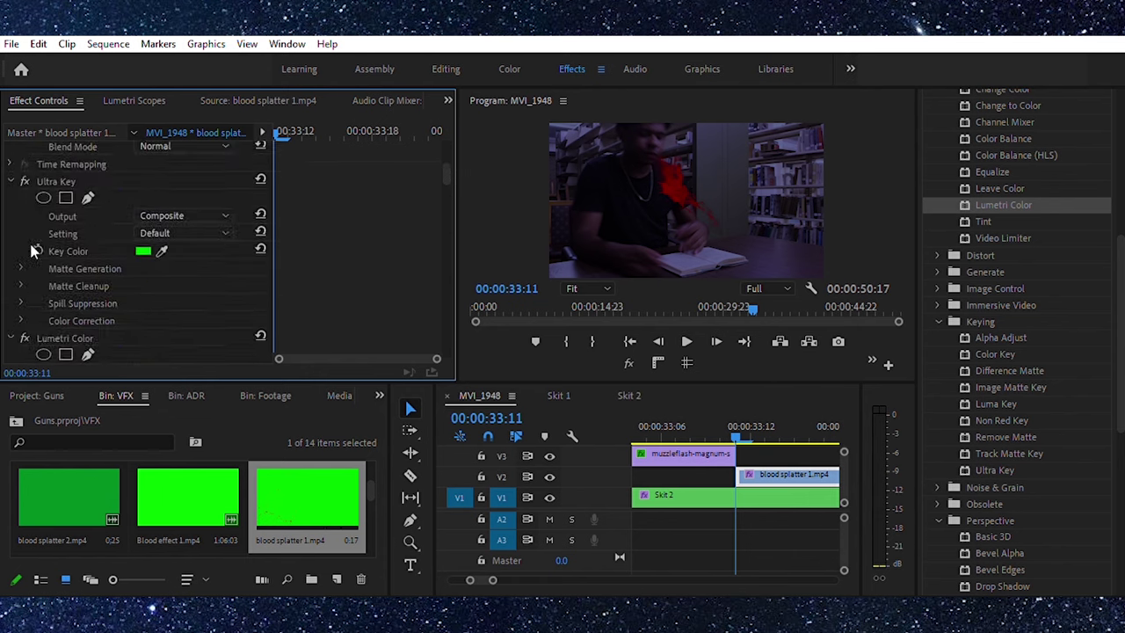
{"action": "scroll", "coordinate": [165, 225], "scroll_direction": "down", "scroll_amount": 10}
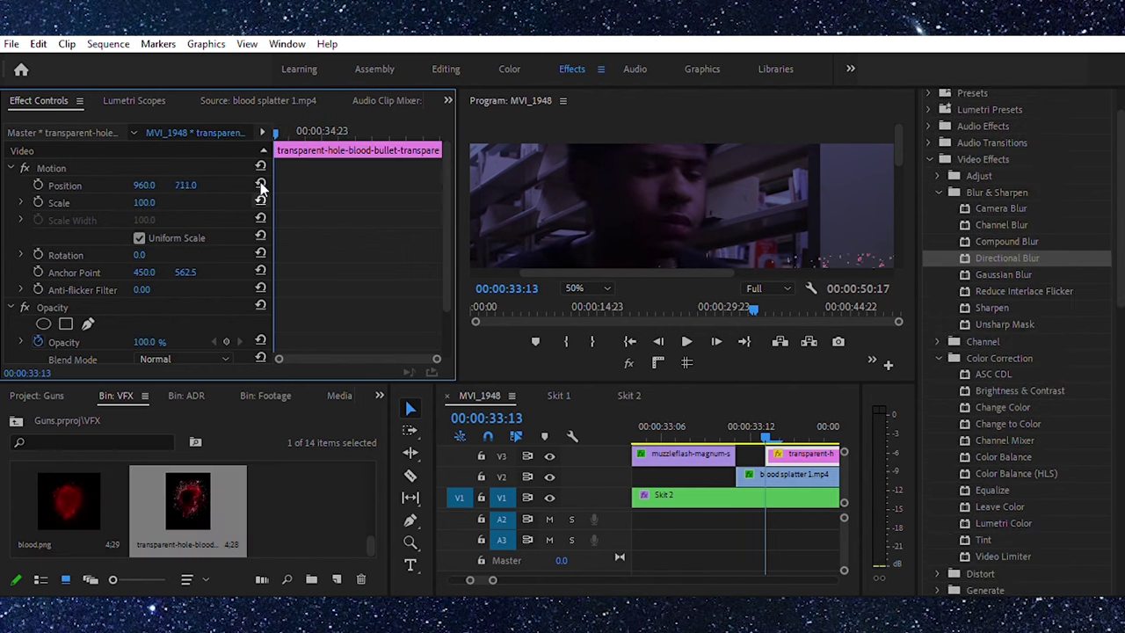
Apply Lumetri Color to the transparent bullet-hole image on V3 and adjust its RGB curves
{"action": "double_click", "coordinate": [1003, 523]}
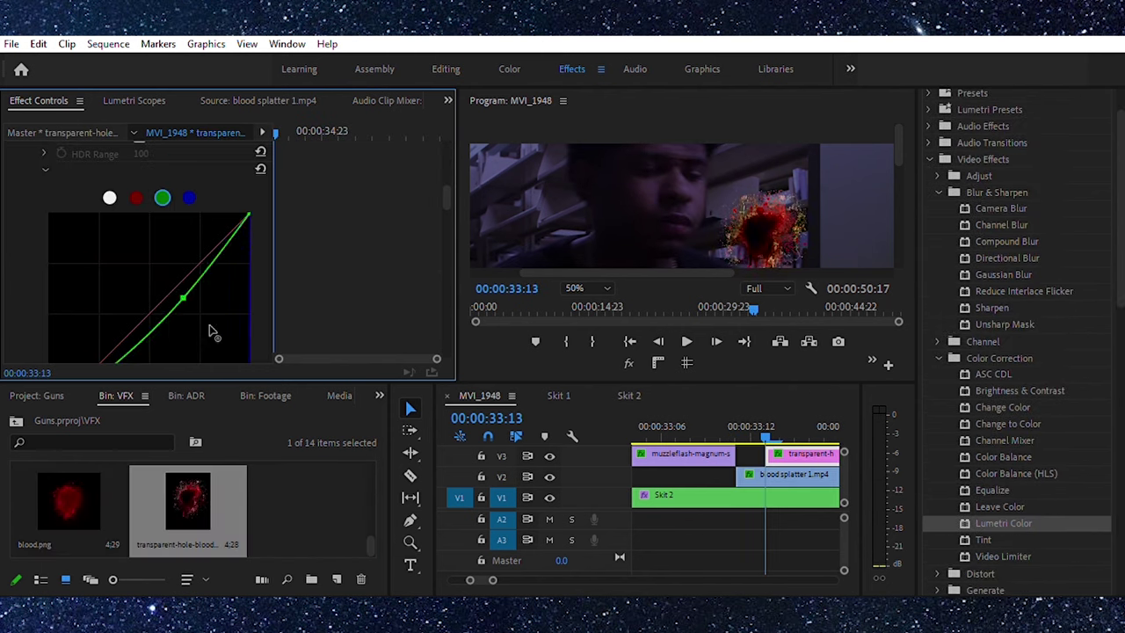
{"action": "left_click_drag", "start_coordinate": [211, 326], "coordinate": [183, 294]}
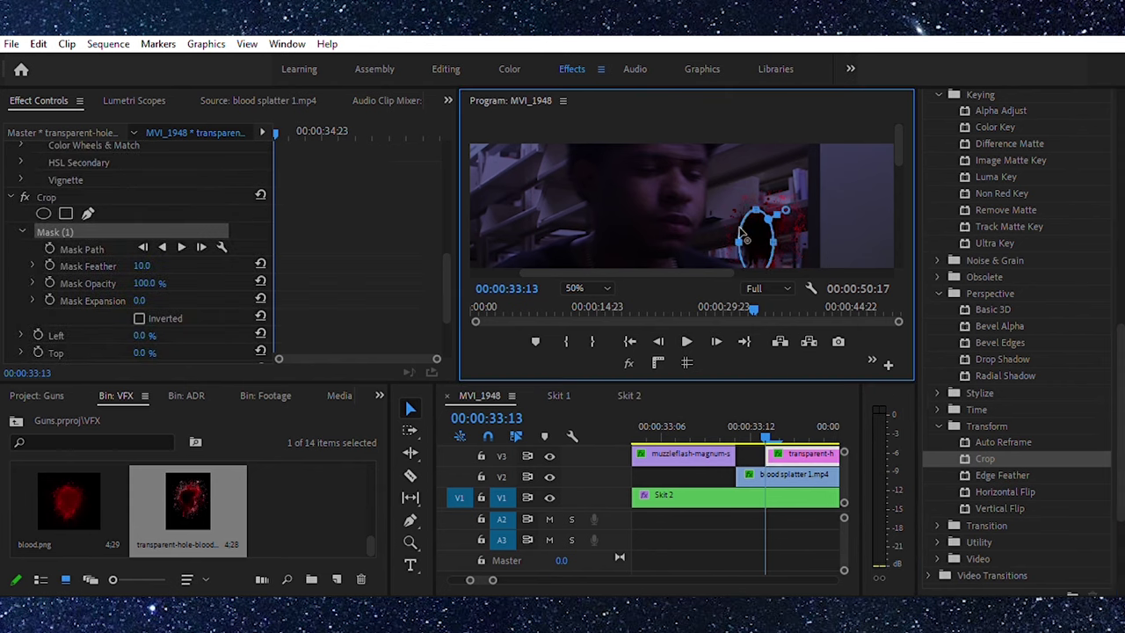
Invert the Crop mask around the bullet hole and apply the Basic 3D effect to the image on V3
{"action": "left_click", "coordinate": [139, 318]}
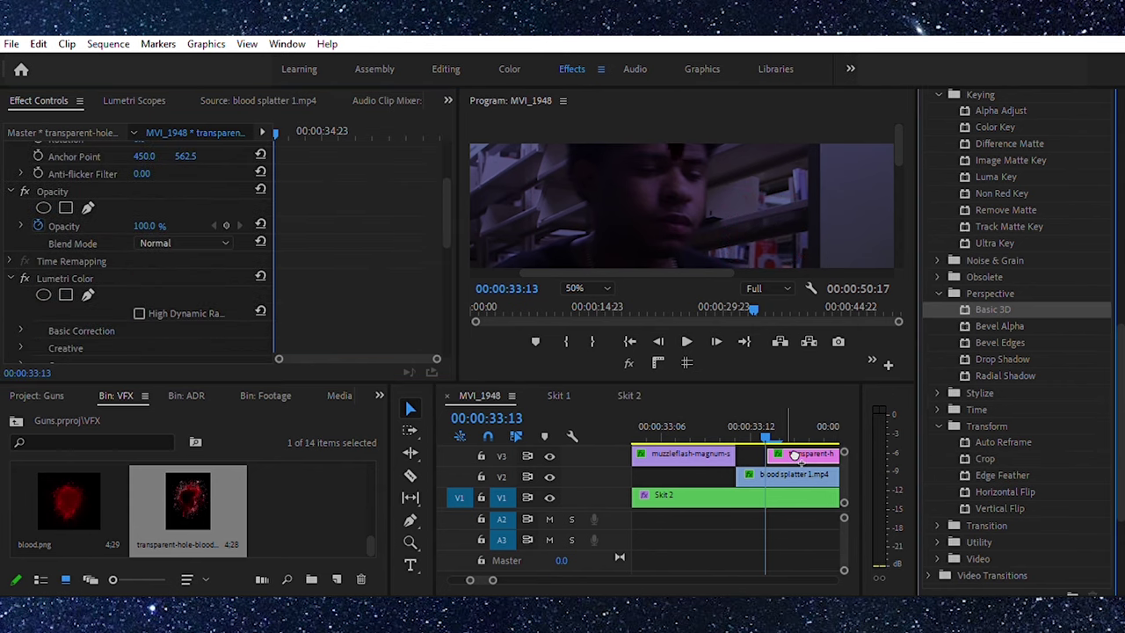
{"action": "left_click_drag", "start_coordinate": [993, 309], "coordinate": [343, 227]}
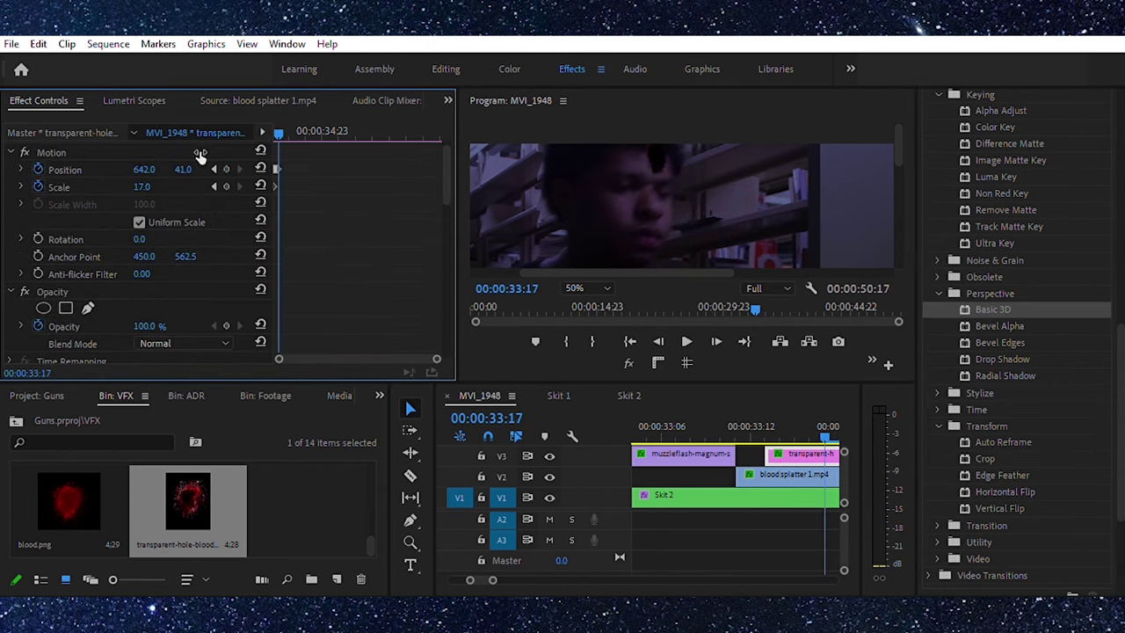
Keyframe the bullet-hole image's position and scale frame by frame so it follows the man's forehead
{"action": "key", "text": "Right"}
{"action": "key", "text": "Right"}
{"action": "left_click_drag", "start_coordinate": [183, 169], "coordinate": [204, 170]}
{"action": "key", "text": "Right"}
{"action": "left_click_drag", "start_coordinate": [142, 187], "coordinate": [128, 170]}
{"action": "key", "text": "Right"}
{"action": "key", "text": "Right"}
{"action": "key", "text": "Right"}
{"action": "key", "text": "Right"}
{"action": "key", "text": "Right"}
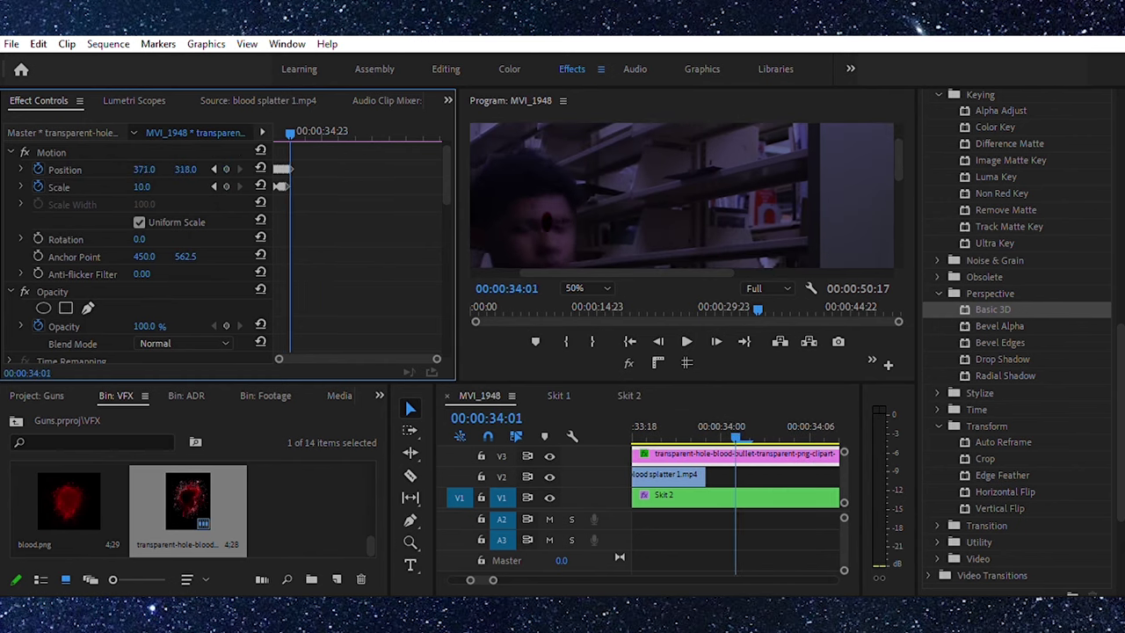
Turn on rotation keyframing for the bullet-hole image and keyframe its rotation and position over the following frames of head movement
{"action": "left_click_drag", "start_coordinate": [627, 273], "coordinate": [577, 274]}
{"action": "key", "text": "Right"}
{"action": "key", "text": "Right"}
{"action": "left_click", "coordinate": [38, 239]}
{"action": "left_click_drag", "start_coordinate": [140, 239], "coordinate": [131, 239]}
{"action": "key", "text": "Right"}
{"action": "left_click_drag", "start_coordinate": [144, 169], "coordinate": [113, 169]}
{"action": "key", "text": "Right"}
{"action": "left_click_drag", "start_coordinate": [146, 239], "coordinate": [130, 239]}
{"action": "key", "text": "Right"}
{"action": "key", "text": "Right"}
{"action": "key", "text": "Right"}
{"action": "key", "text": "Right"}
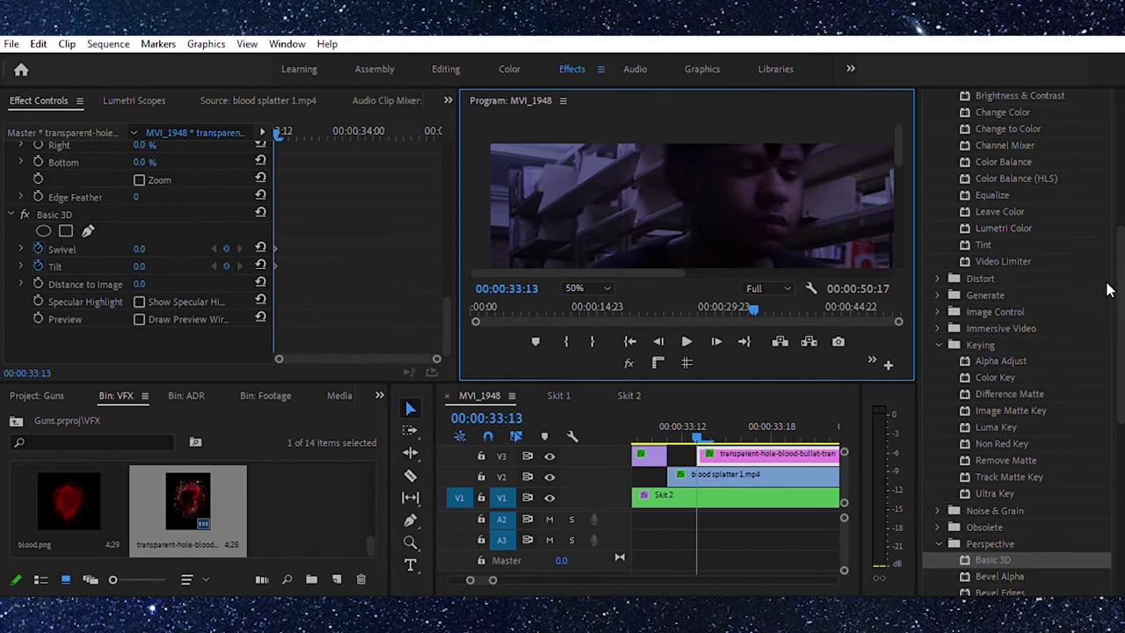
Apply the Directional Blur effect to the bullet-hole image on V3
{"action": "scroll", "coordinate": [1106, 254], "scroll_direction": "up", "scroll_amount": 5}
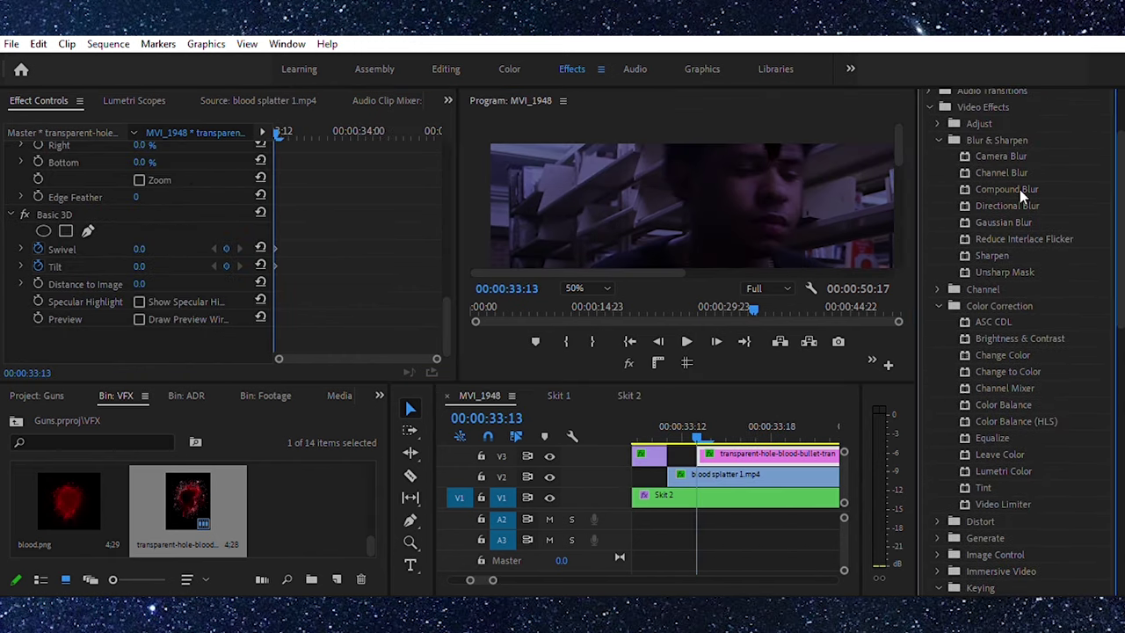
{"action": "left_click_drag", "start_coordinate": [1010, 205], "coordinate": [965, 277]}
{"action": "left_click_drag", "start_coordinate": [815, 434], "coordinate": [807, 452]}
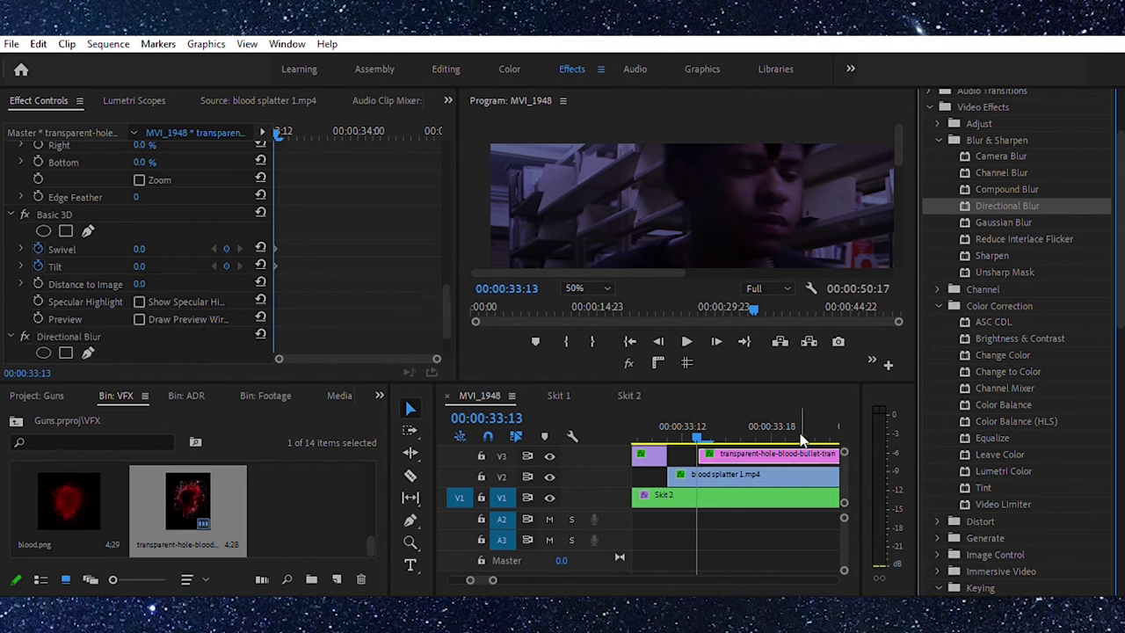
Turn on keyframing for Directional Blur's Direction and Blur Length at 00:00:33:13 and raise the Blur Length
{"action": "scroll", "coordinate": [317, 233], "scroll_direction": "down", "scroll_amount": 2}
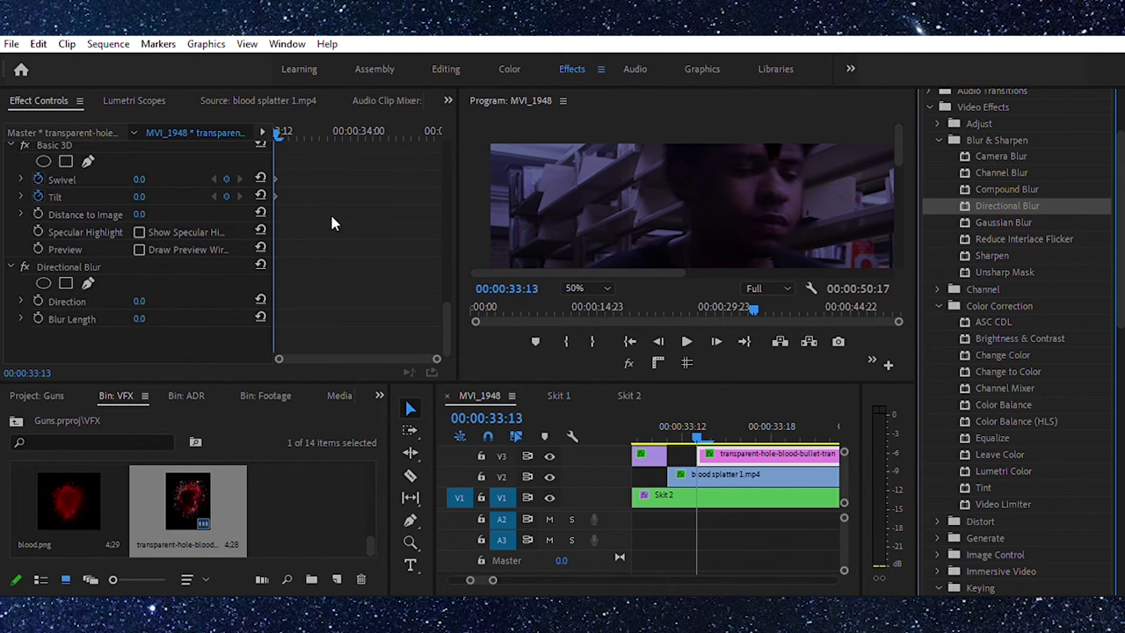
{"action": "left_click", "coordinate": [37, 318]}
{"action": "left_click", "coordinate": [37, 300]}
{"action": "left_click_drag", "start_coordinate": [140, 318], "coordinate": [158, 288]}
Go through the head movement frame by frame and adjust the Directional Blur's Direction to match the motion
{"action": "key", "text": "Right"}
{"action": "key", "text": "Right"}
{"action": "key", "text": "Right"}
{"action": "key", "text": "Right"}
{"action": "key", "text": "Right"}
{"action": "key", "text": "Right"}
{"action": "key", "text": "Right"}
{"action": "key", "text": "Left"}
{"action": "key", "text": "Left"}
{"action": "key", "text": "Left"}
{"action": "key", "text": "Right"}
{"action": "key", "text": "Right"}
{"action": "key", "text": "Right"}
{"action": "key", "text": "Right"}
{"action": "key", "text": "Right"}
{"action": "key", "text": "Right"}
{"action": "key", "text": "Right"}
{"action": "key", "text": "Right"}
{"action": "key", "text": "Right"}
{"action": "key", "text": "Right"}
{"action": "left_click_drag", "start_coordinate": [898, 146], "coordinate": [898, 180]}
{"action": "left_click_drag", "start_coordinate": [143, 301], "coordinate": [159, 288]}
Play back the composited gunshot and blood shot full-screen from around 00:00:33:12
{"action": "key", "text": "Left"}
{"action": "key", "text": "Left"}
{"action": "key", "text": "Left"}
{"action": "left_click", "coordinate": [721, 432]}
{"action": "scroll", "coordinate": [356, 260], "scroll_direction": "up", "scroll_amount": 6}
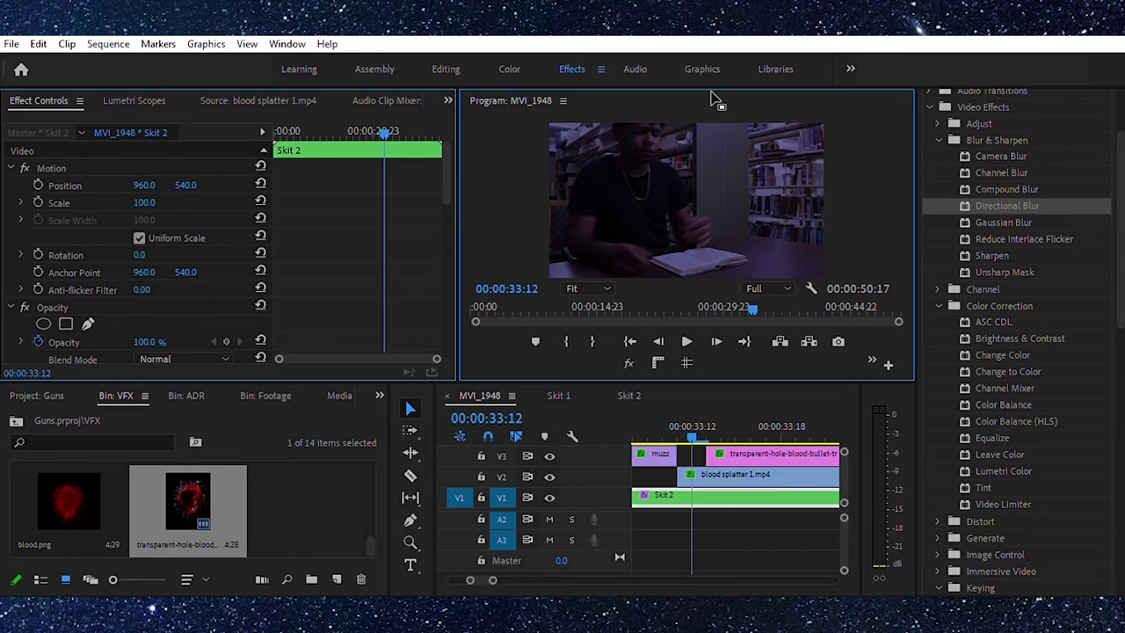
{"action": "key", "text": "grave"}
{"action": "key", "text": "space"}
{"action": "key", "text": "space"}
{"action": "key", "text": "j"}
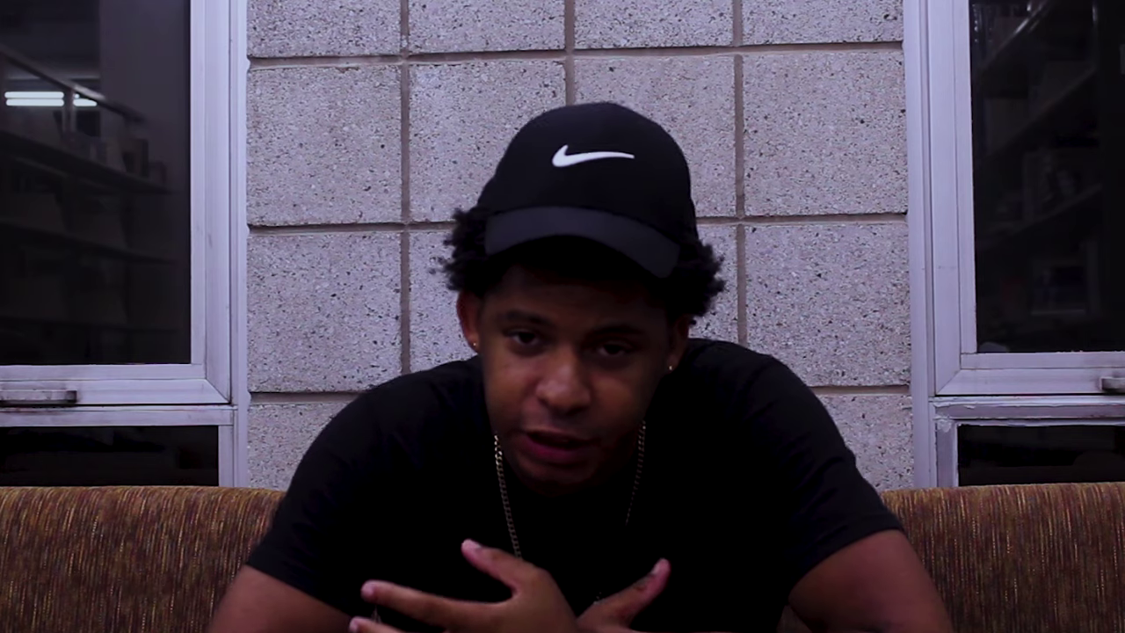